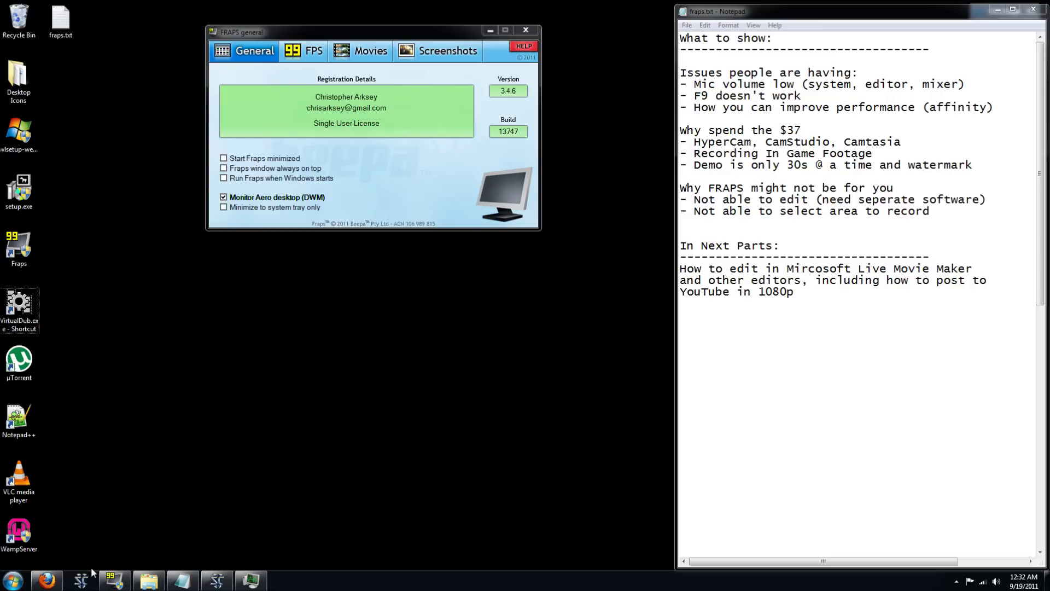
- Review the Fraps Members Area page, highlighting the registered setup download link
{"action": "left_click", "coordinate": [49, 582]}
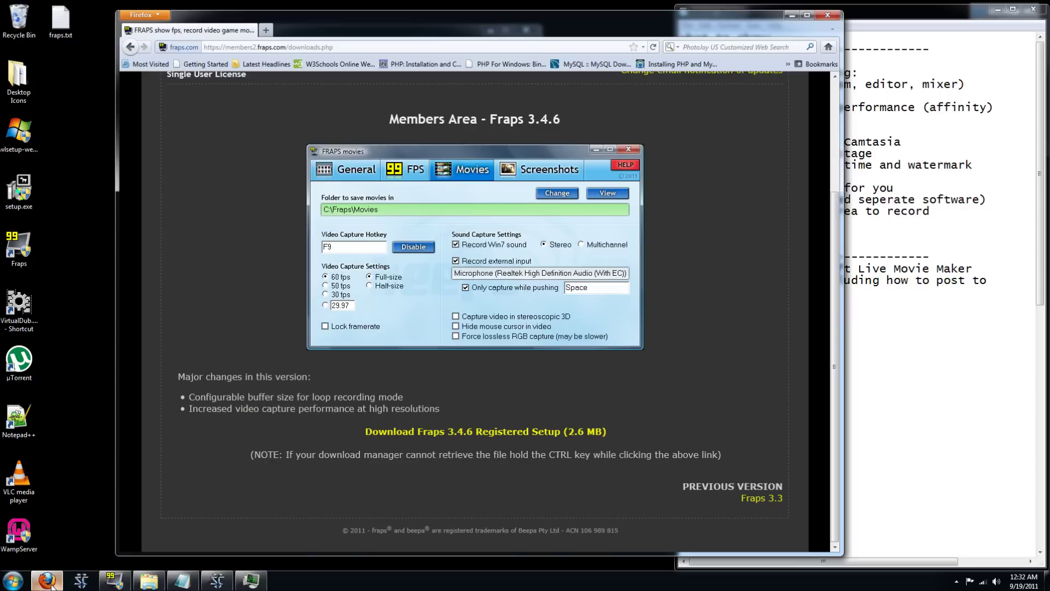
{"action": "scroll", "coordinate": [774, 146], "scroll_direction": "up", "scroll_amount": 3}
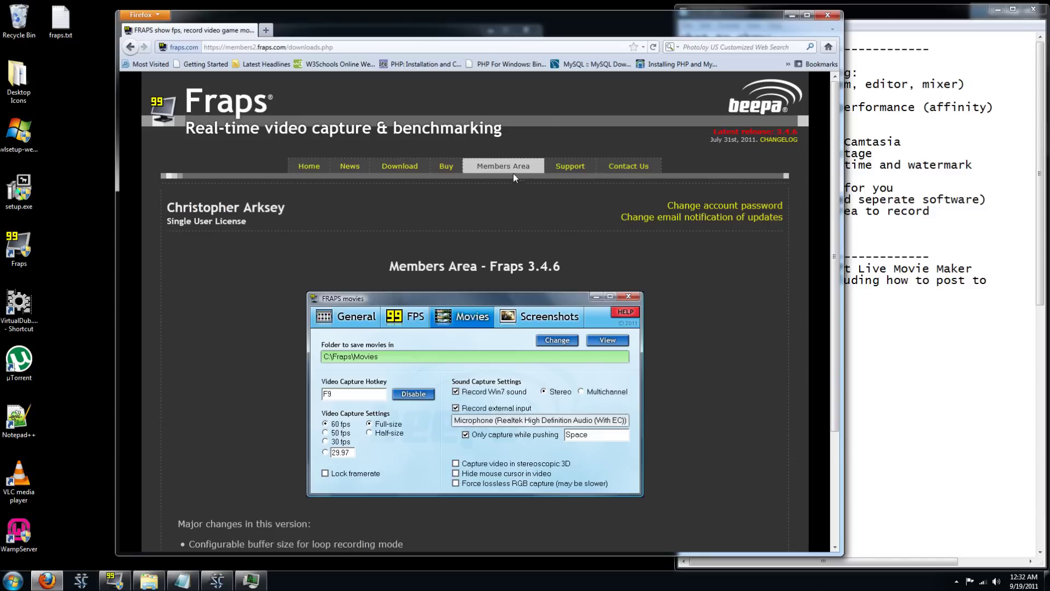
{"action": "scroll", "coordinate": [677, 269], "scroll_direction": "down", "scroll_amount": 3}
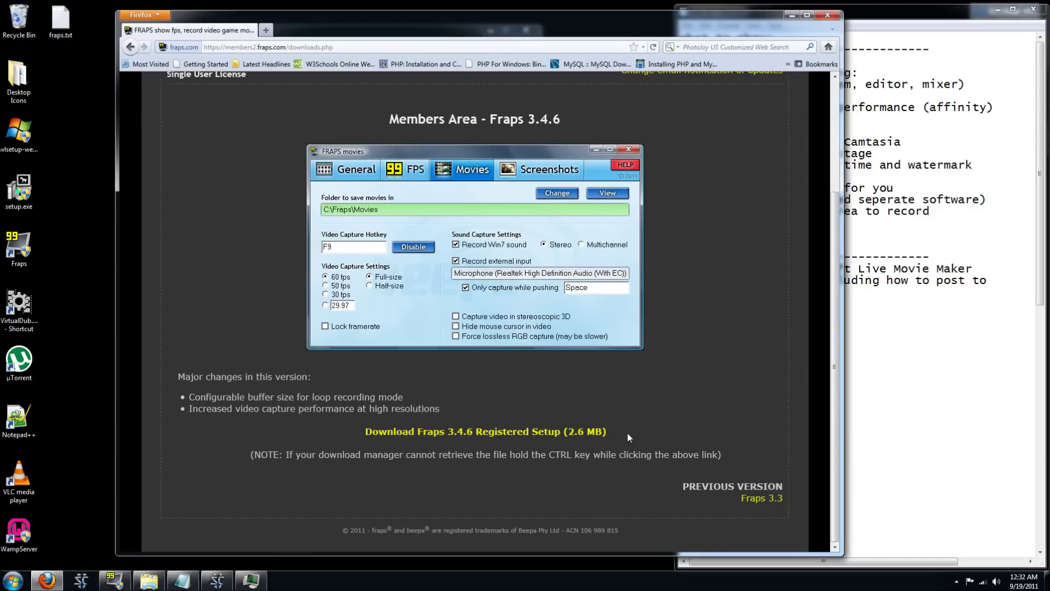
{"action": "left_click_drag", "start_coordinate": [627, 433], "coordinate": [327, 431]}
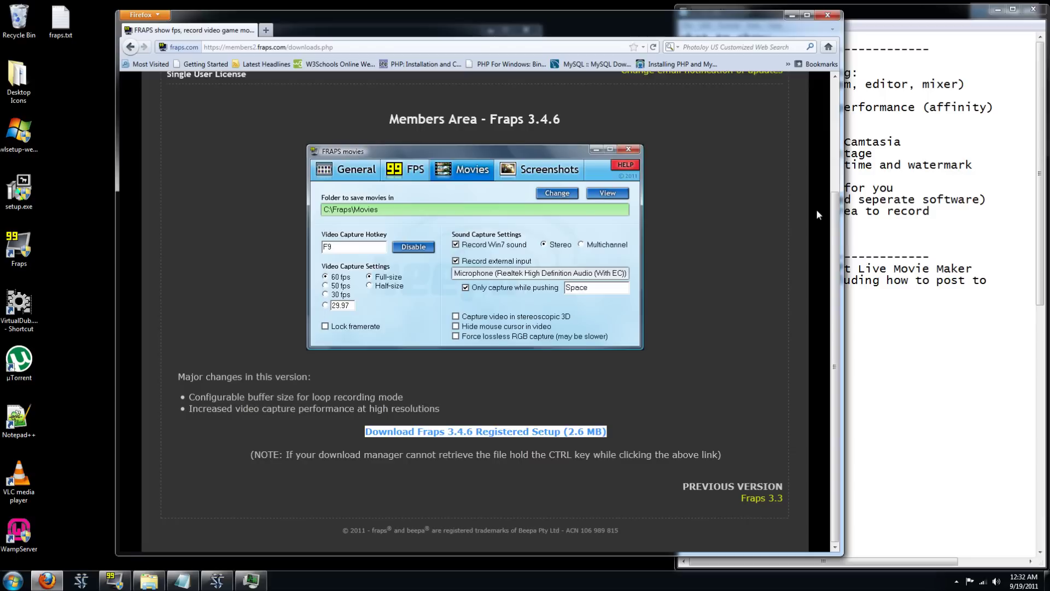
{"action": "scroll", "coordinate": [732, 221], "scroll_direction": "up", "scroll_amount": 3}
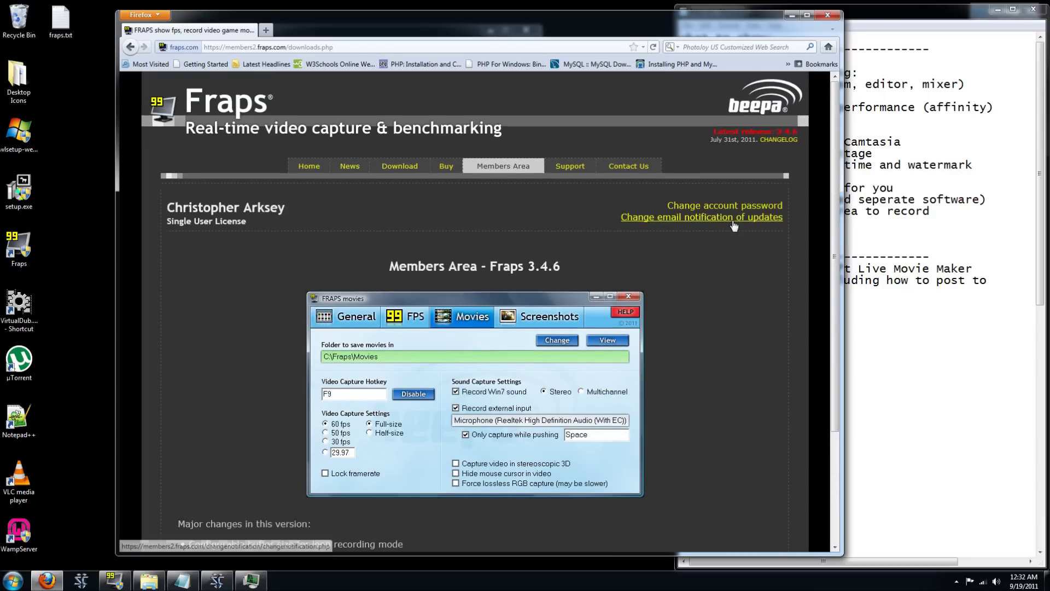
{"action": "scroll", "coordinate": [725, 272], "scroll_direction": "down", "scroll_amount": 3}
{"action": "left_click", "coordinate": [648, 426]}
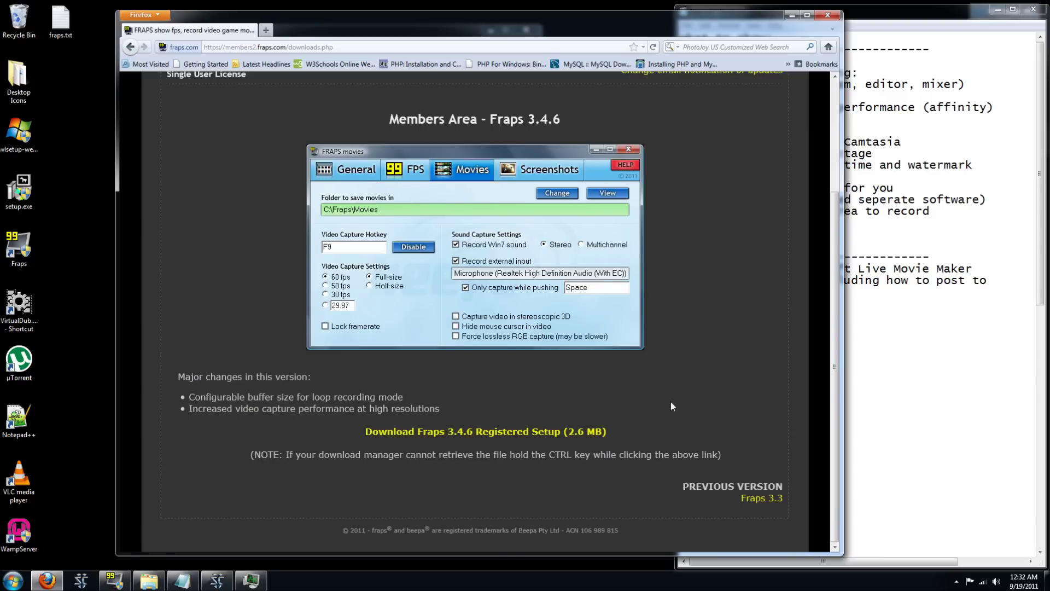
{"action": "scroll", "coordinate": [731, 245], "scroll_direction": "up", "scroll_amount": 3}
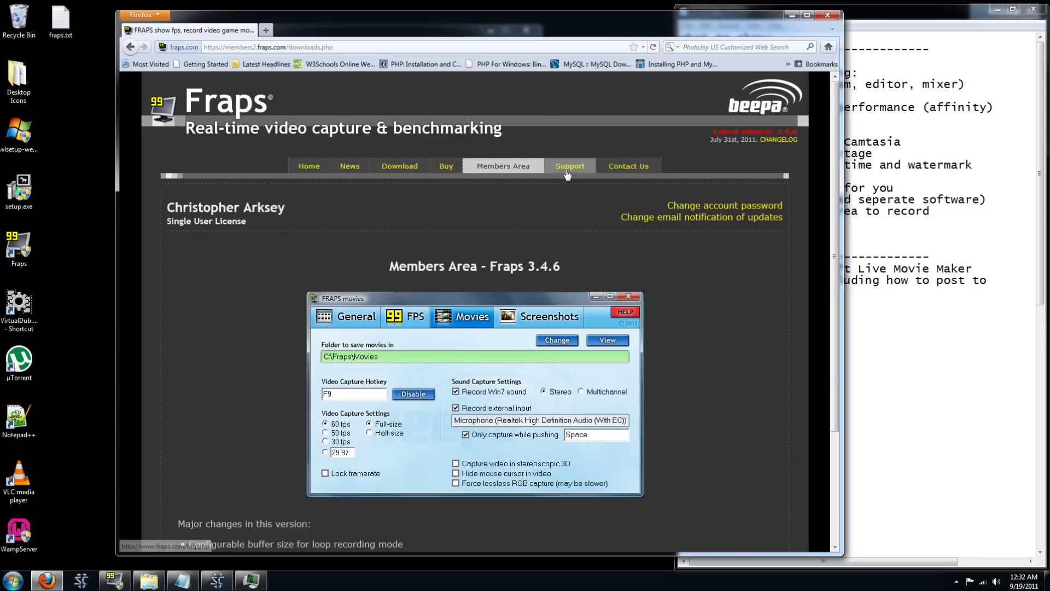
- Look over the Fraps home page, then minimize Firefox
{"action": "left_click", "coordinate": [315, 164]}
{"action": "scroll", "coordinate": [501, 271], "scroll_direction": "down", "scroll_amount": 5}
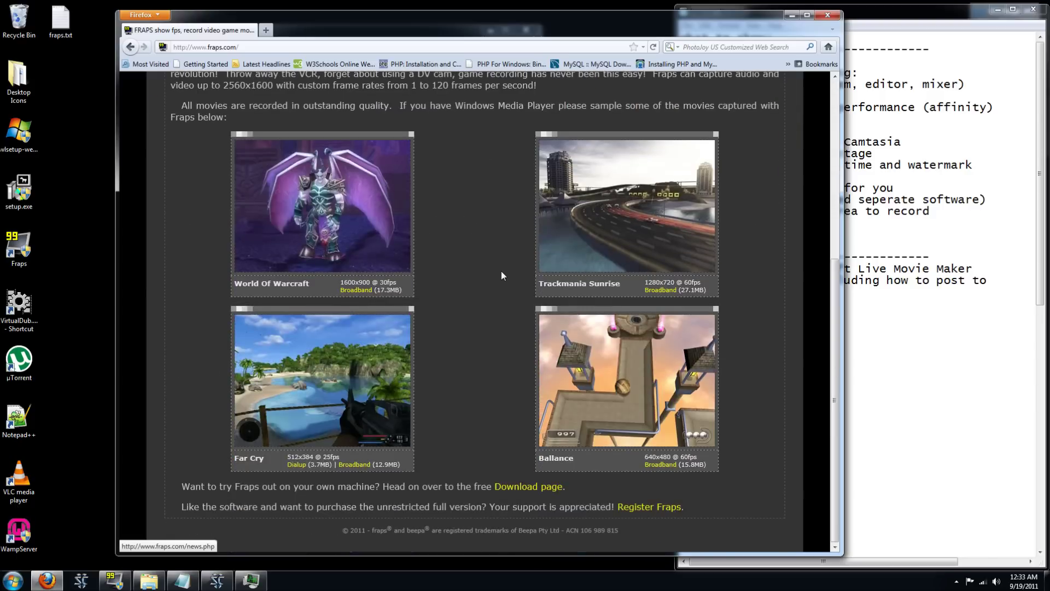
{"action": "scroll", "coordinate": [501, 271], "scroll_direction": "up", "scroll_amount": 5}
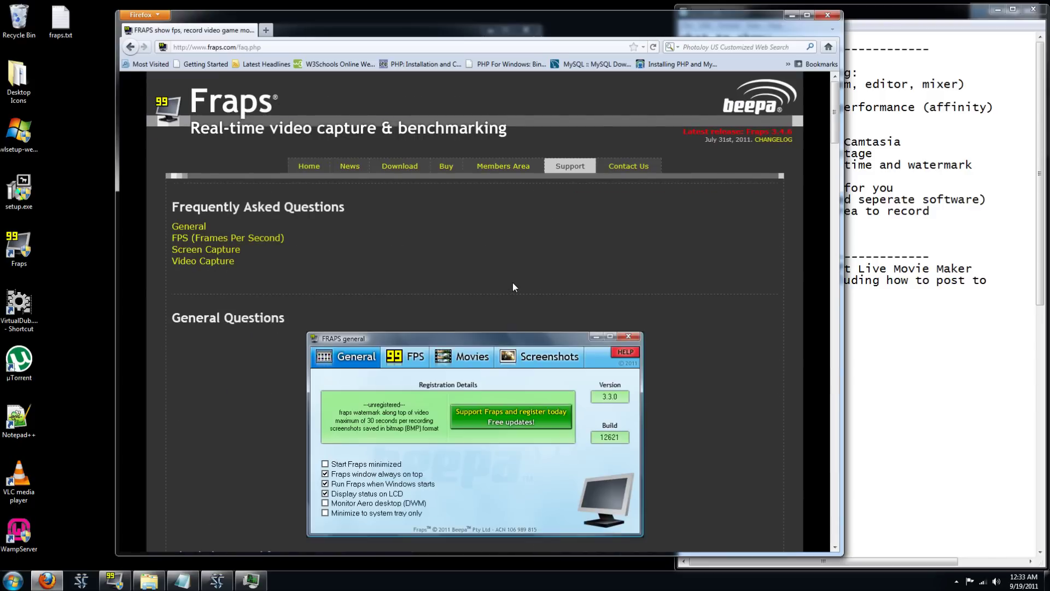
{"action": "left_click", "coordinate": [792, 16]}
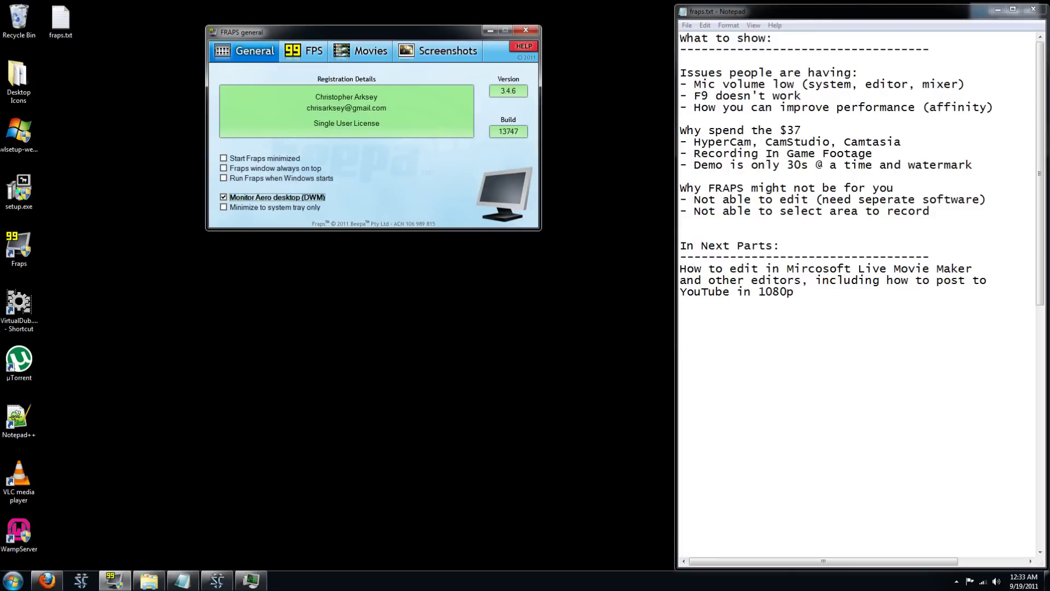
- Select the 'Mic volume low (system, editor, mixer)' line in the Notepad notes
{"action": "left_click", "coordinate": [923, 83]}
{"action": "left_click_drag", "start_coordinate": [966, 84], "coordinate": [680, 85]}
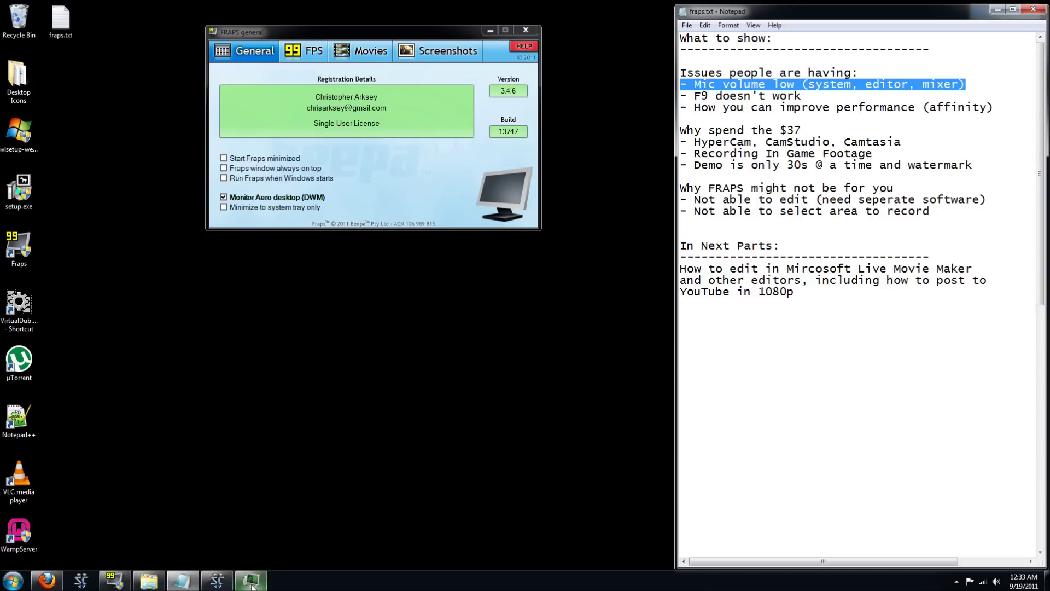
{"action": "left_click", "coordinate": [12, 580]}
- Open the default microphone's properties via Hardware and Sound's Recording devices list
{"action": "left_click", "coordinate": [176, 441]}
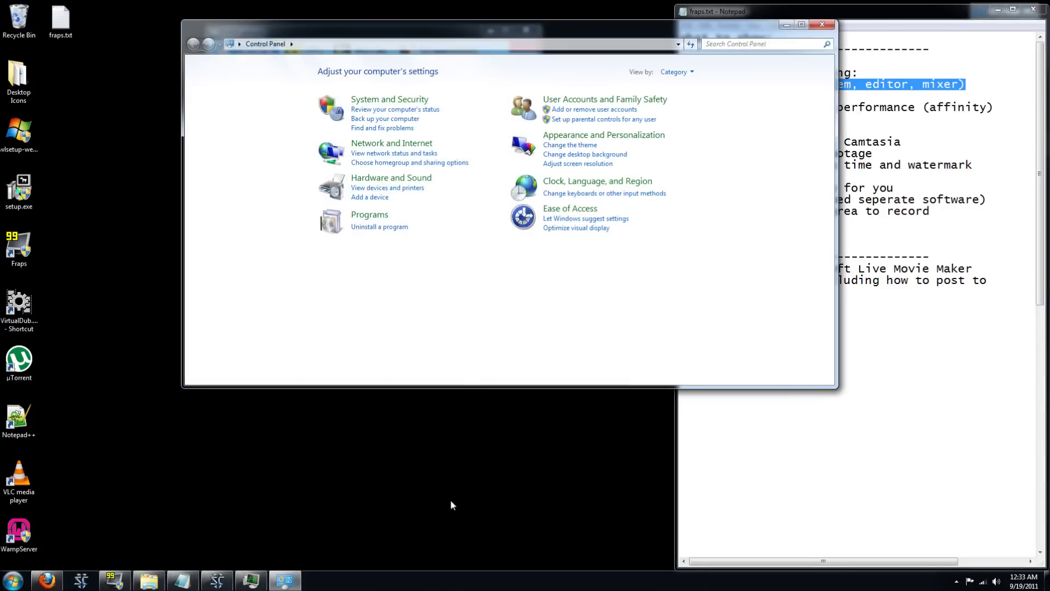
{"action": "left_click", "coordinate": [378, 177]}
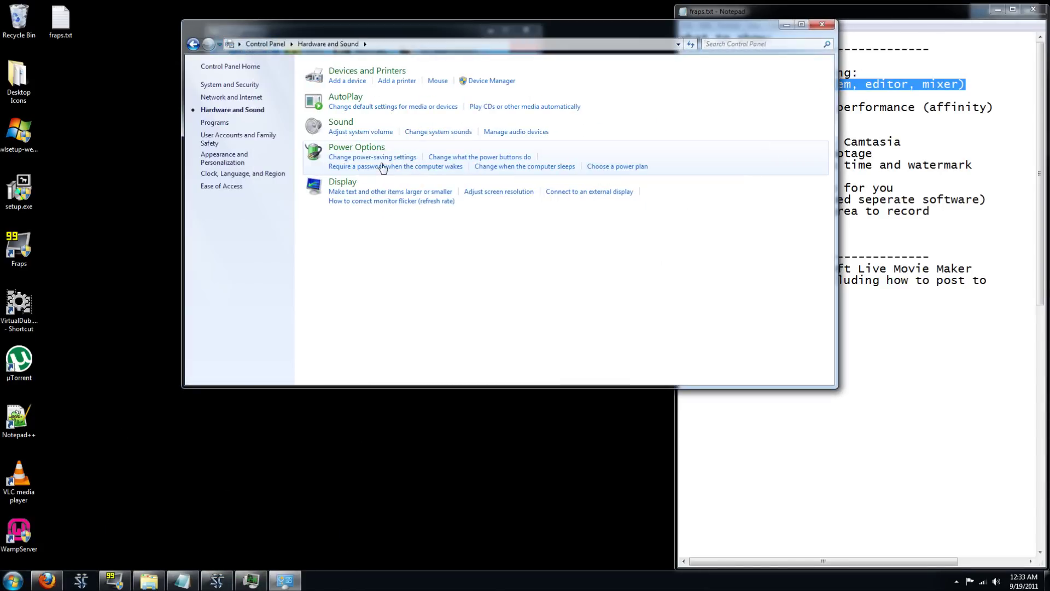
{"action": "left_click", "coordinate": [529, 135]}
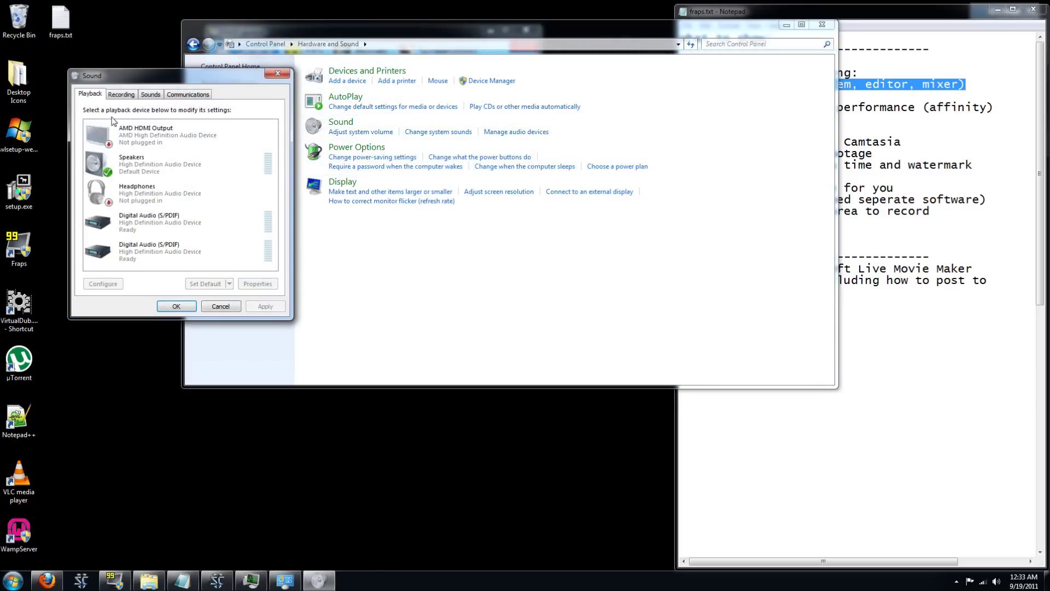
{"action": "left_click", "coordinate": [125, 96]}
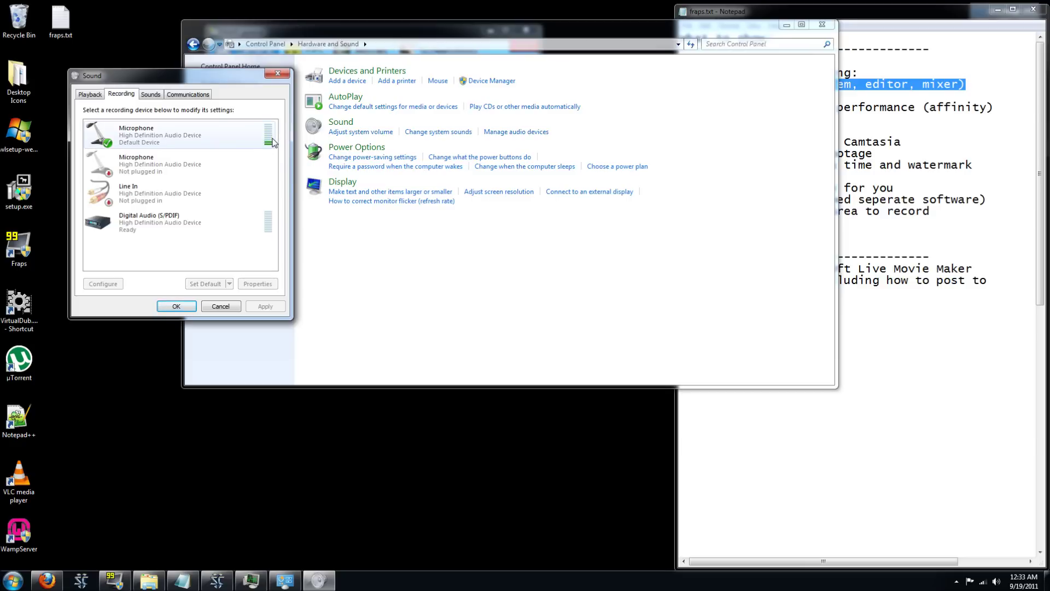
{"action": "double_click", "coordinate": [207, 137]}
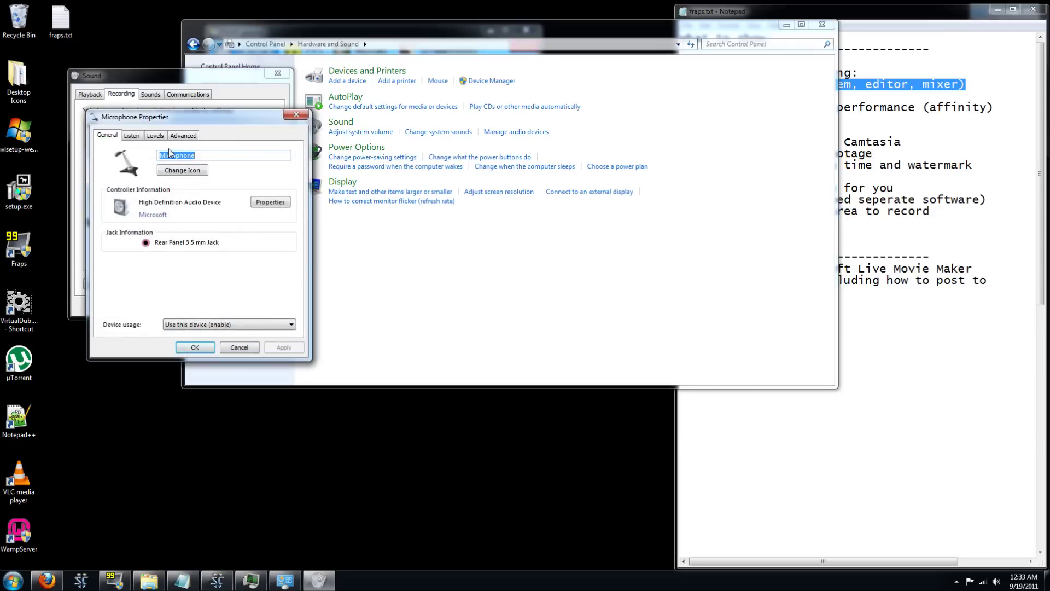
- Check the microphone's Listen settings and Levels (100, +30.0 dB boost), then close Properties
{"action": "left_click", "coordinate": [134, 137]}
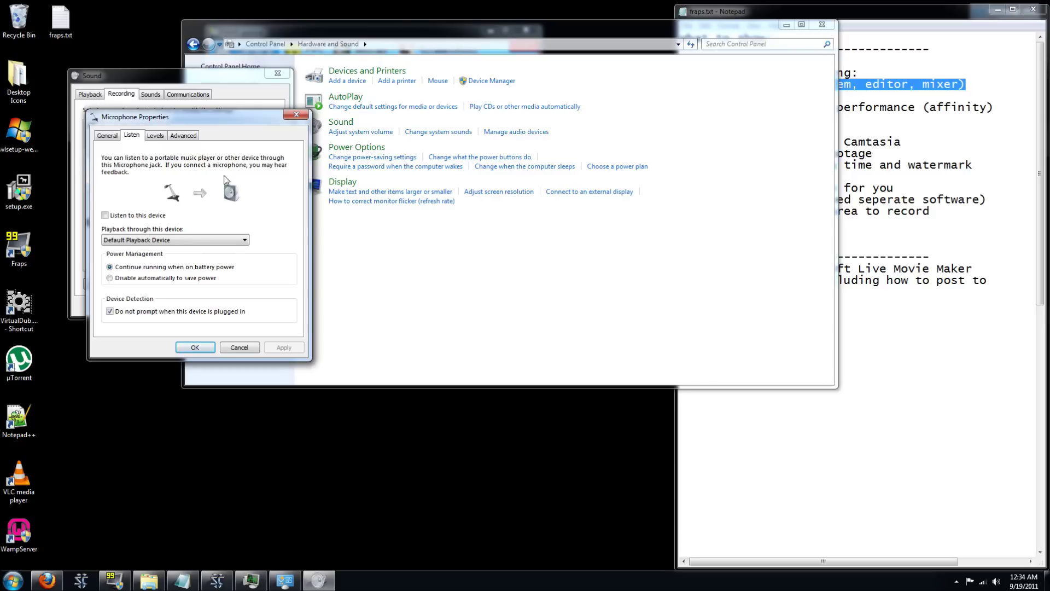
{"action": "left_click", "coordinate": [160, 140]}
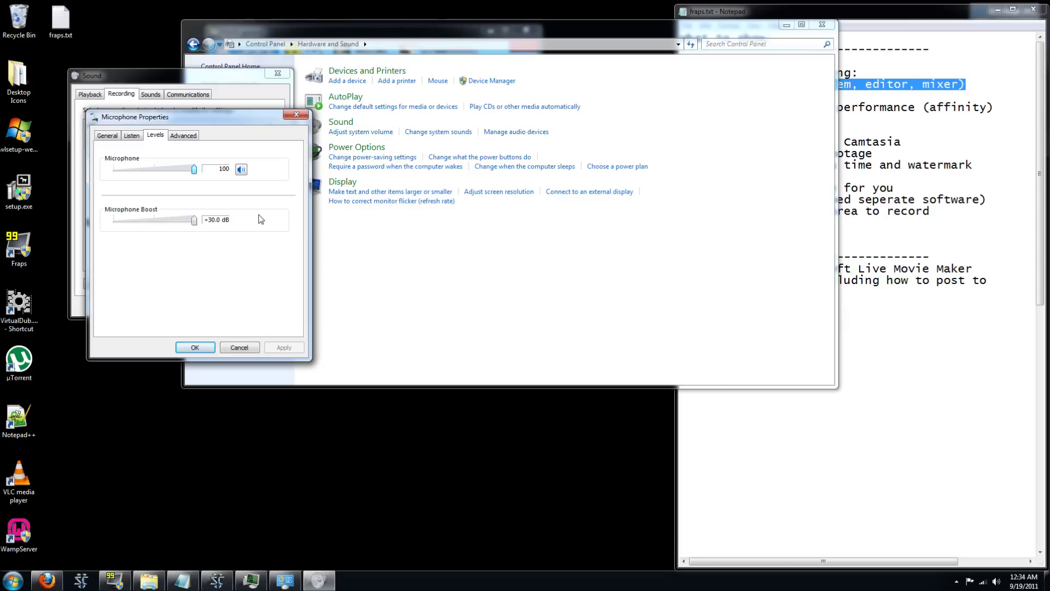
{"action": "left_click", "coordinate": [297, 115]}
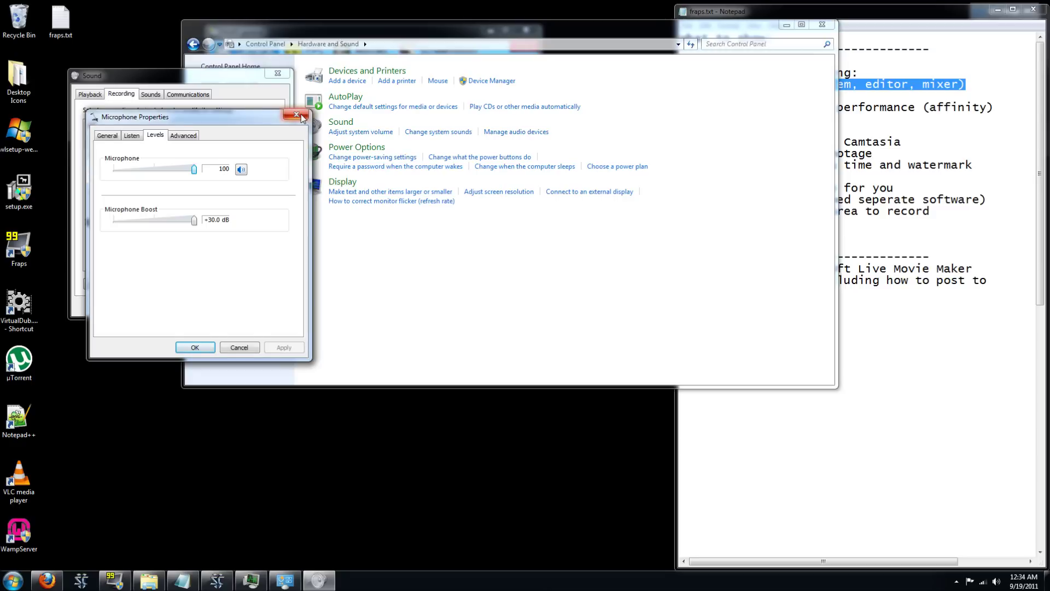
- Launch VirtualDub and switch its audio to Full processing mode
{"action": "double_click", "coordinate": [16, 308]}
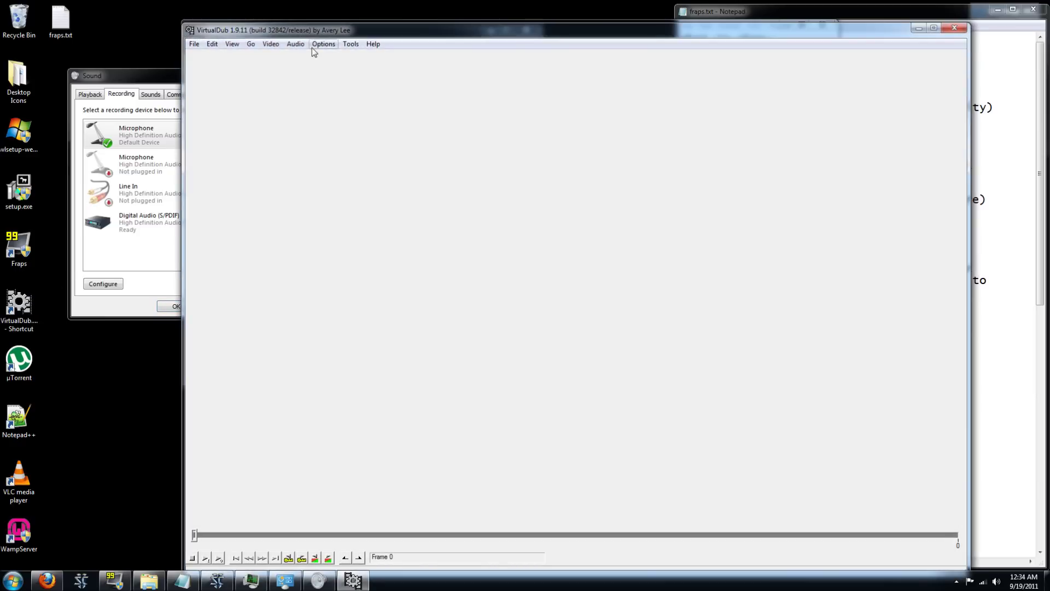
{"action": "left_click", "coordinate": [295, 44]}
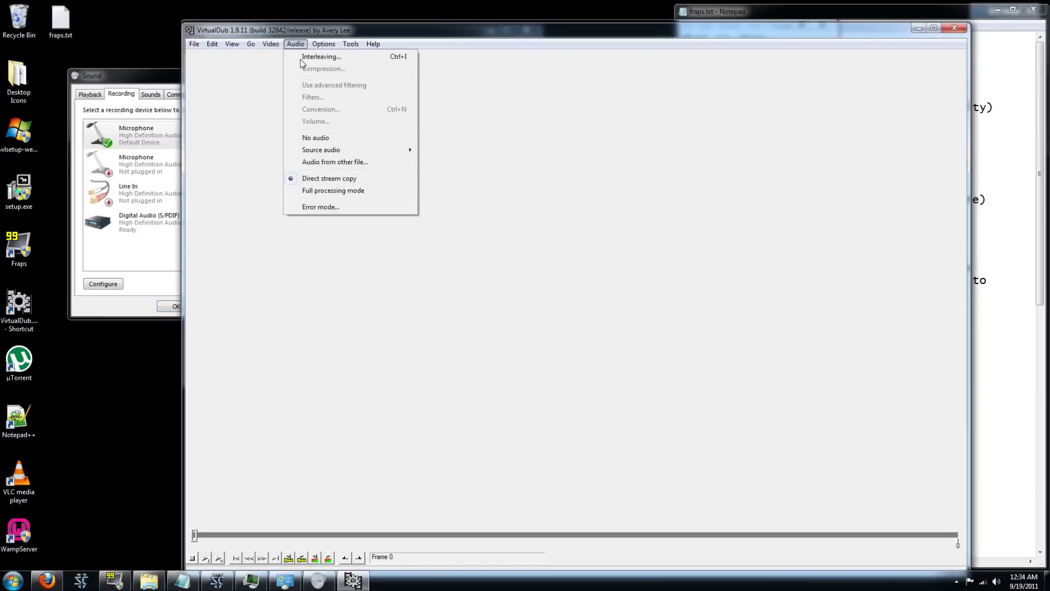
{"action": "left_click", "coordinate": [333, 190]}
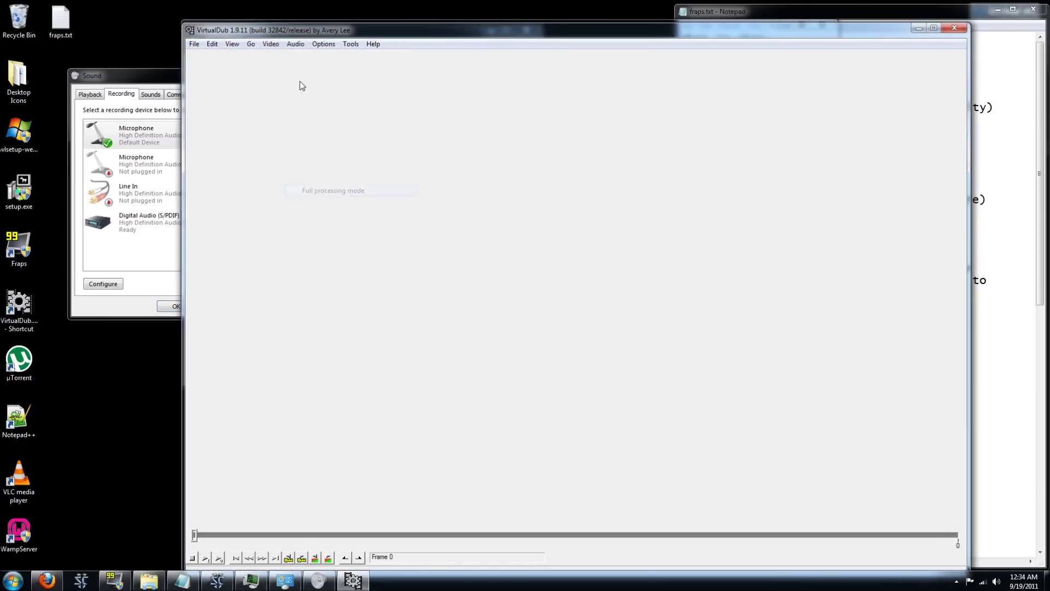
- Enable audio volume adjustment and raise it to +30.0 dB (3162.3%)
{"action": "left_click", "coordinate": [301, 45]}
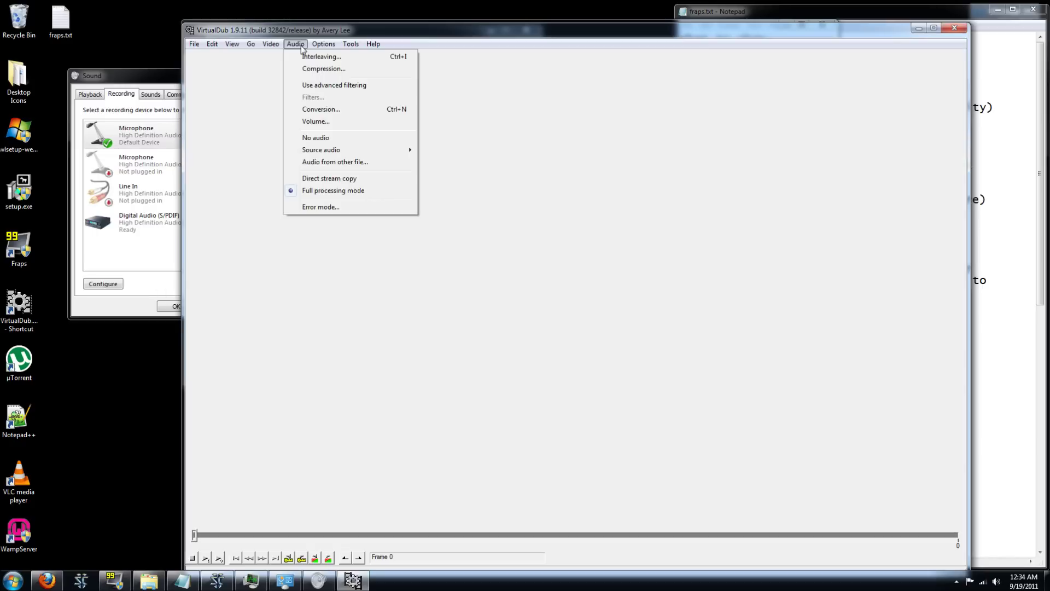
{"action": "left_click", "coordinate": [332, 122]}
{"action": "left_click", "coordinate": [197, 73]}
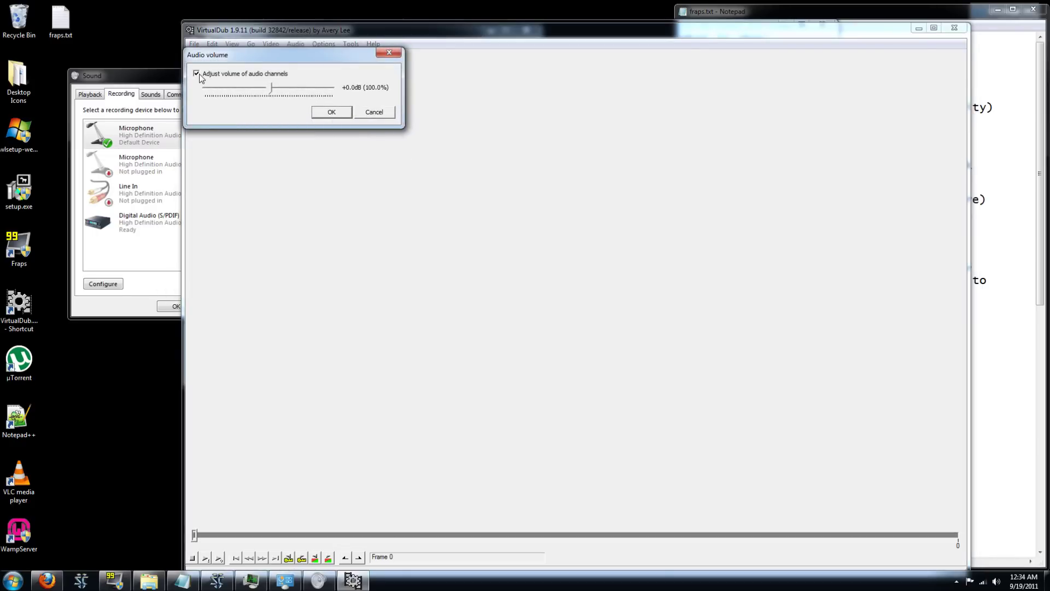
{"action": "left_click_drag", "start_coordinate": [269, 90], "coordinate": [350, 90]}
{"action": "left_click", "coordinate": [392, 54]}
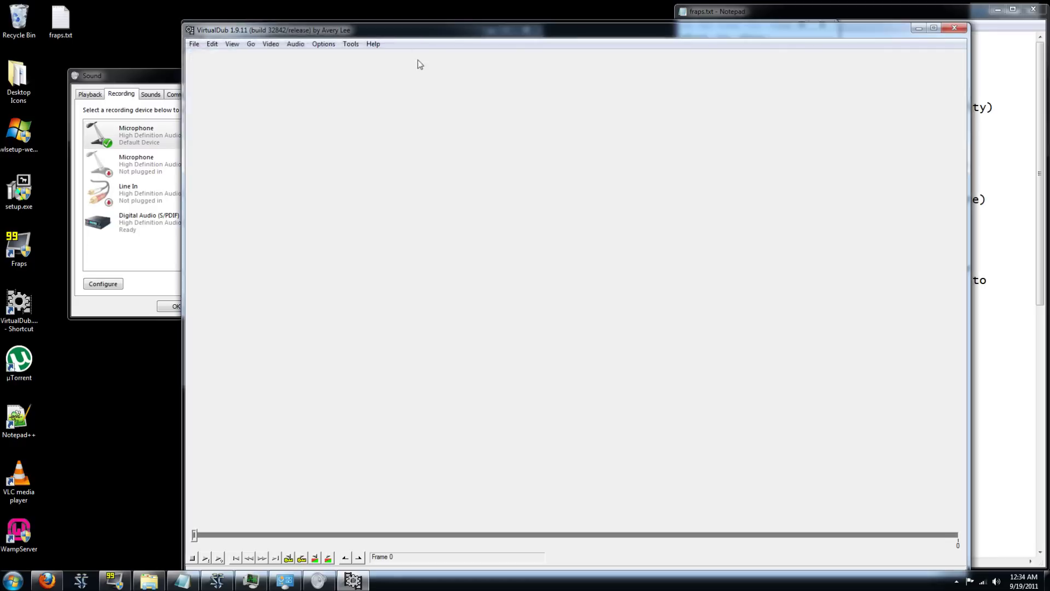
- Close VirtualDub, inspect the Volume Mixer centred on screen, then close the Sound dialog
{"action": "left_click", "coordinate": [960, 27]}
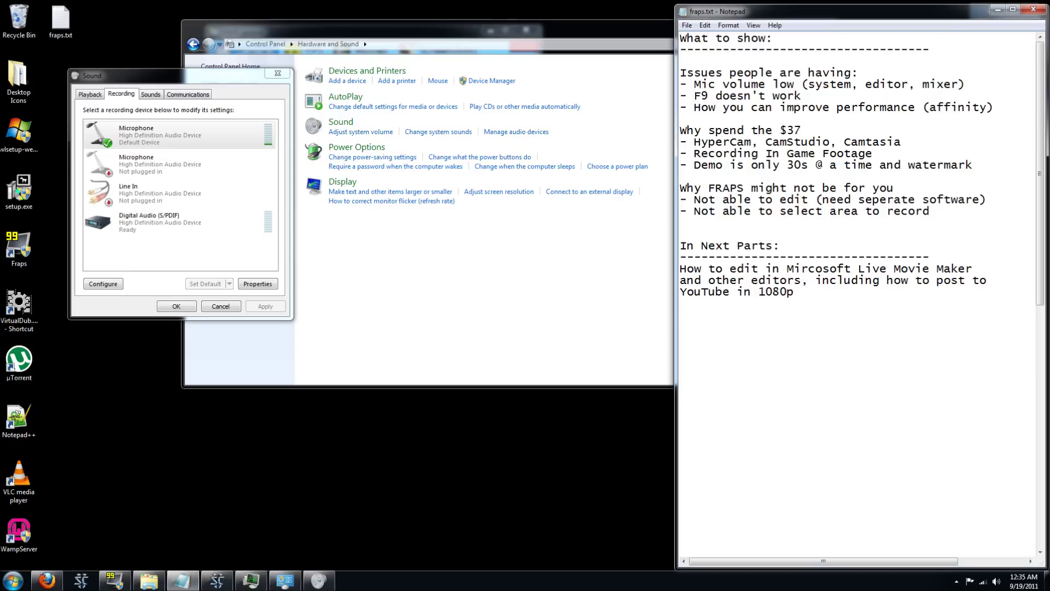
{"action": "left_click", "coordinate": [997, 582]}
{"action": "right_click", "coordinate": [996, 583]}
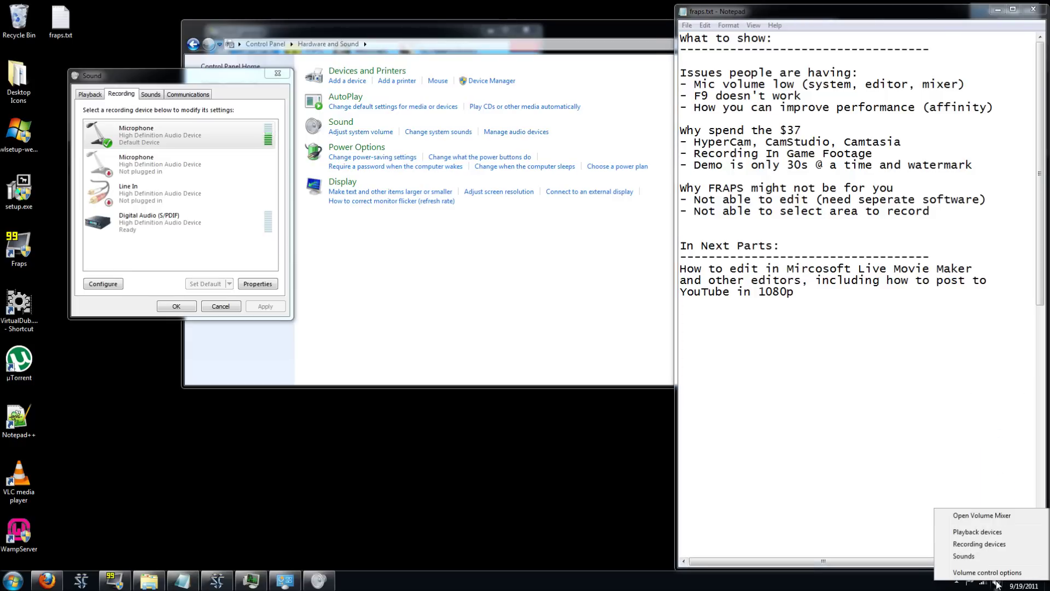
{"action": "left_click", "coordinate": [982, 515]}
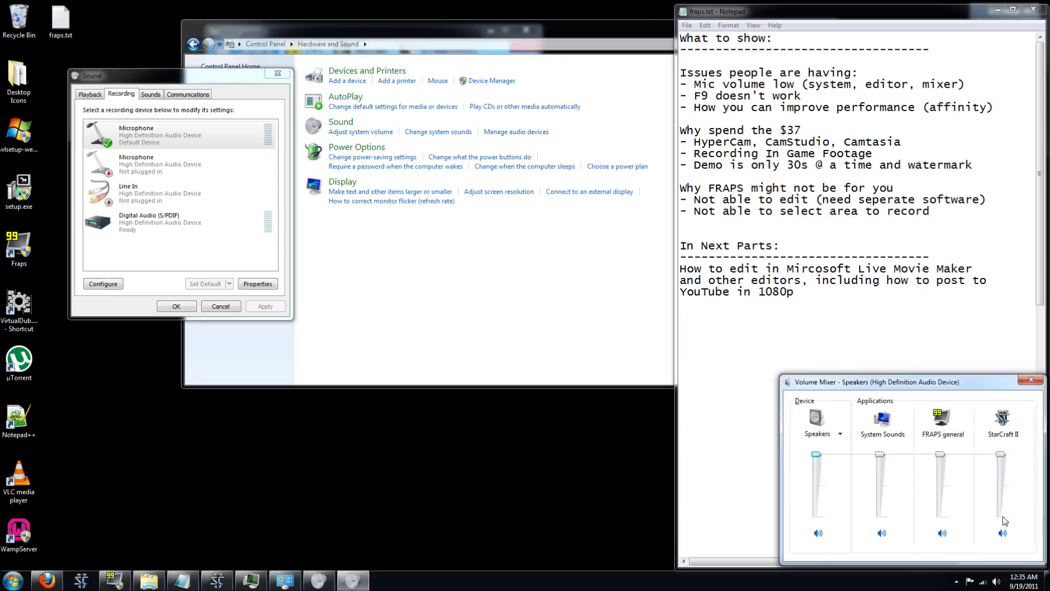
{"action": "left_click_drag", "start_coordinate": [954, 383], "coordinate": [503, 315]}
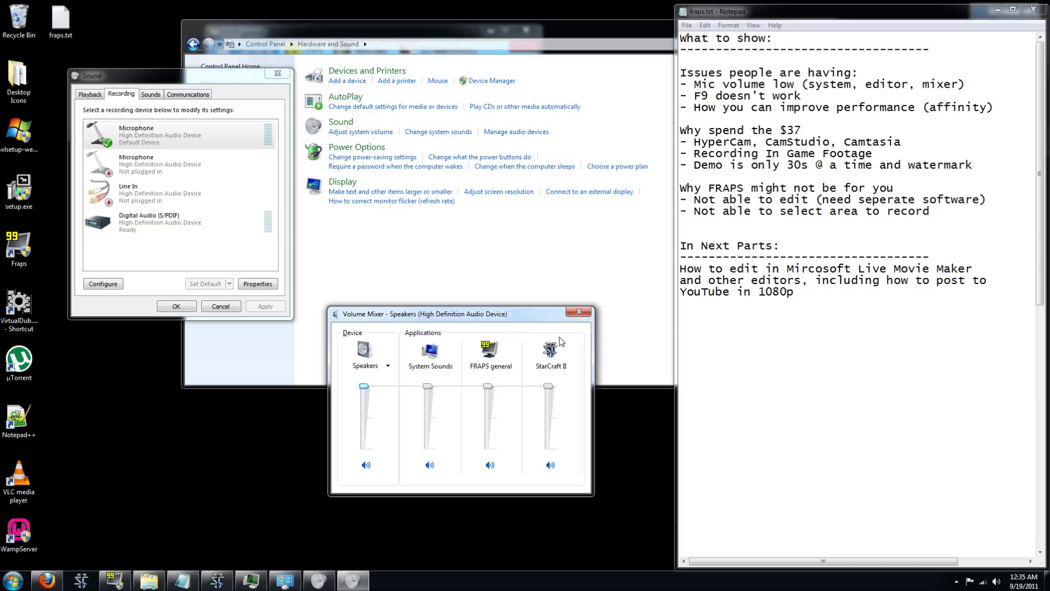
{"action": "left_click", "coordinate": [578, 311]}
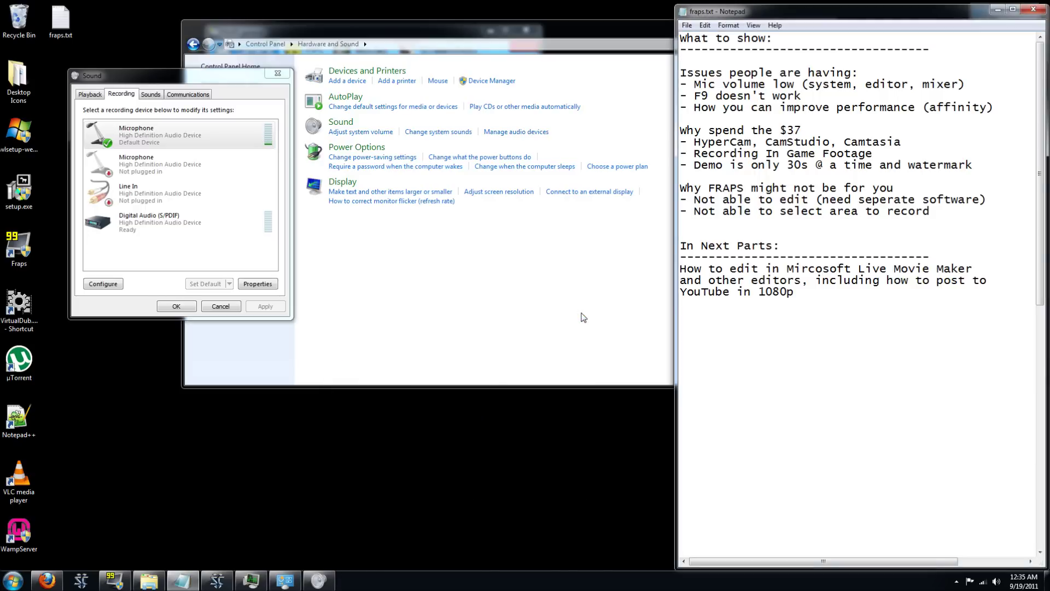
{"action": "left_click", "coordinate": [277, 72]}
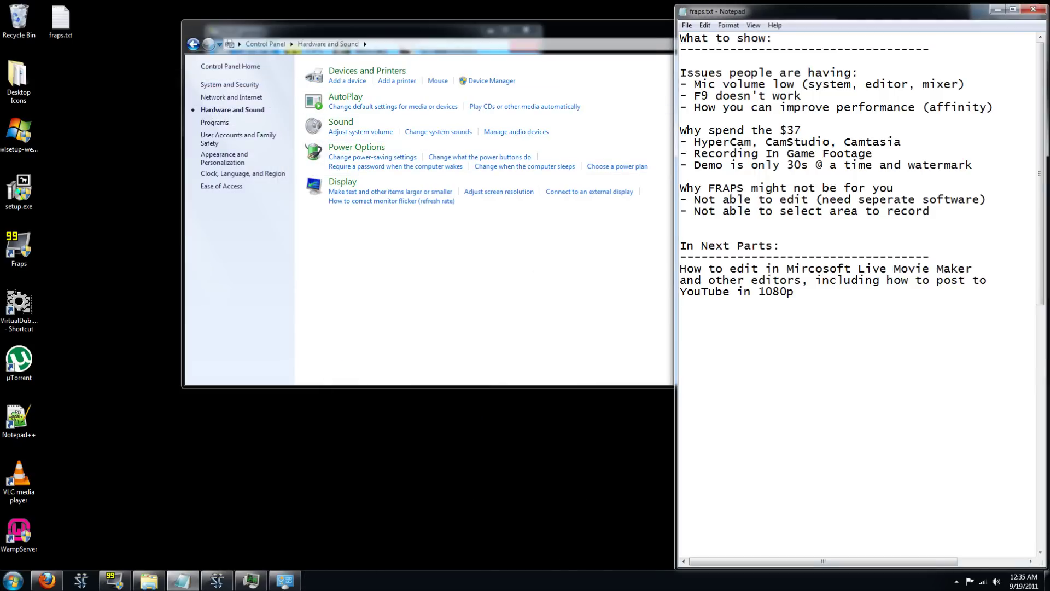
- Close Control Panel and move the Fraps window lower on the desktop
{"action": "left_click", "coordinate": [629, 30]}
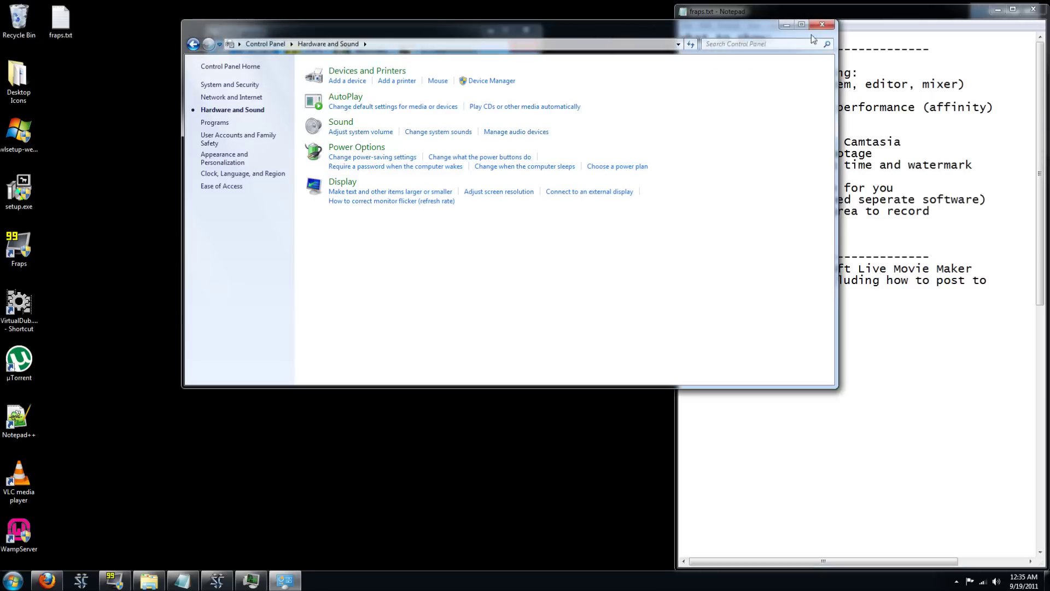
{"action": "left_click", "coordinate": [823, 24]}
{"action": "left_click_drag", "start_coordinate": [354, 33], "coordinate": [385, 133]}
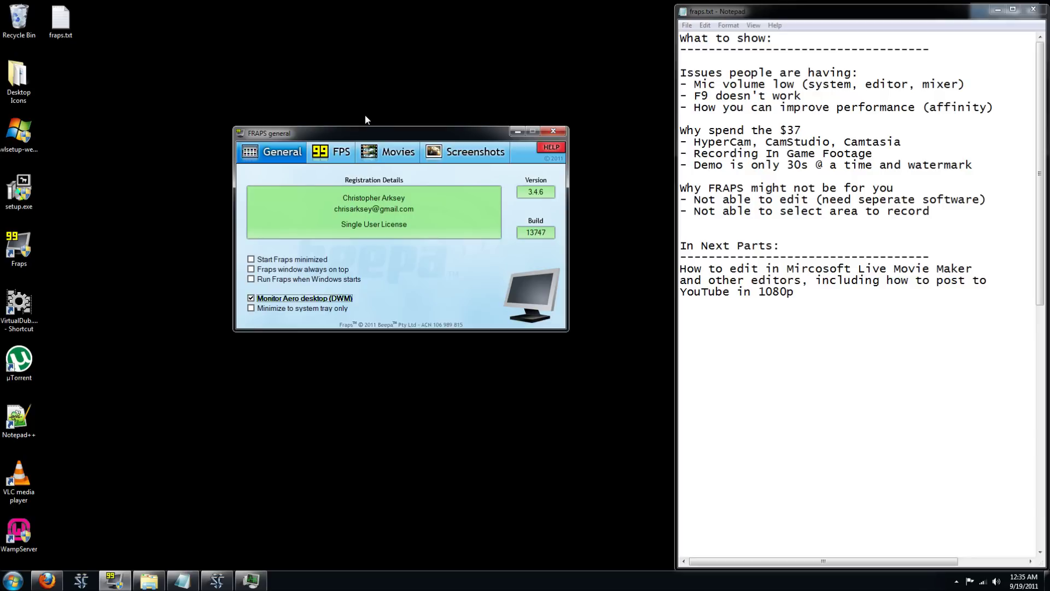
- Show Fraps Movies settings and the E:\Fraps\Movies folder, then return to General
{"action": "left_click", "coordinate": [389, 152]}
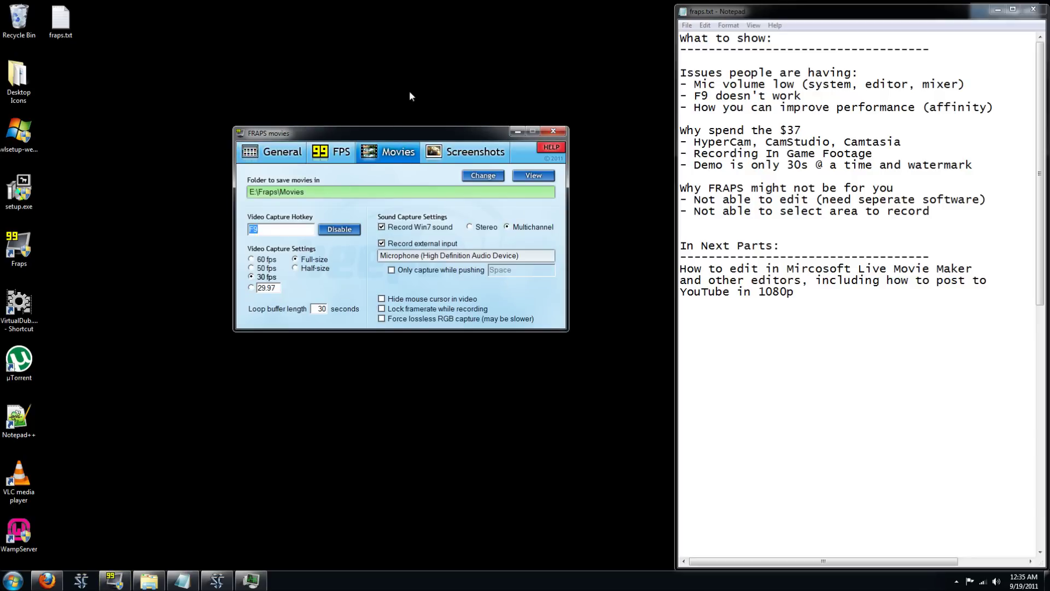
{"action": "left_click", "coordinate": [419, 70]}
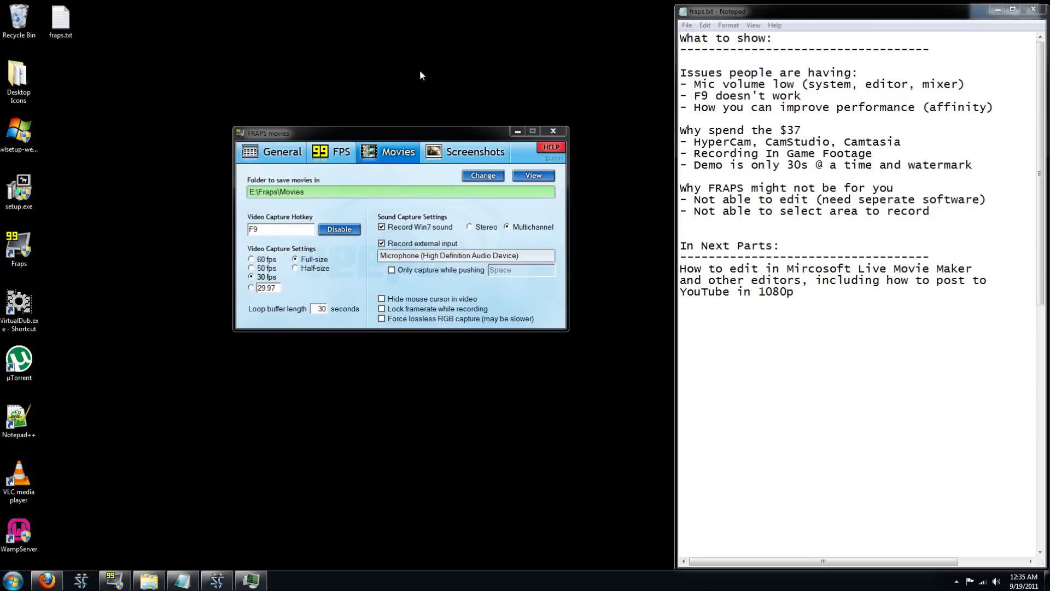
{"action": "left_click", "coordinate": [149, 580]}
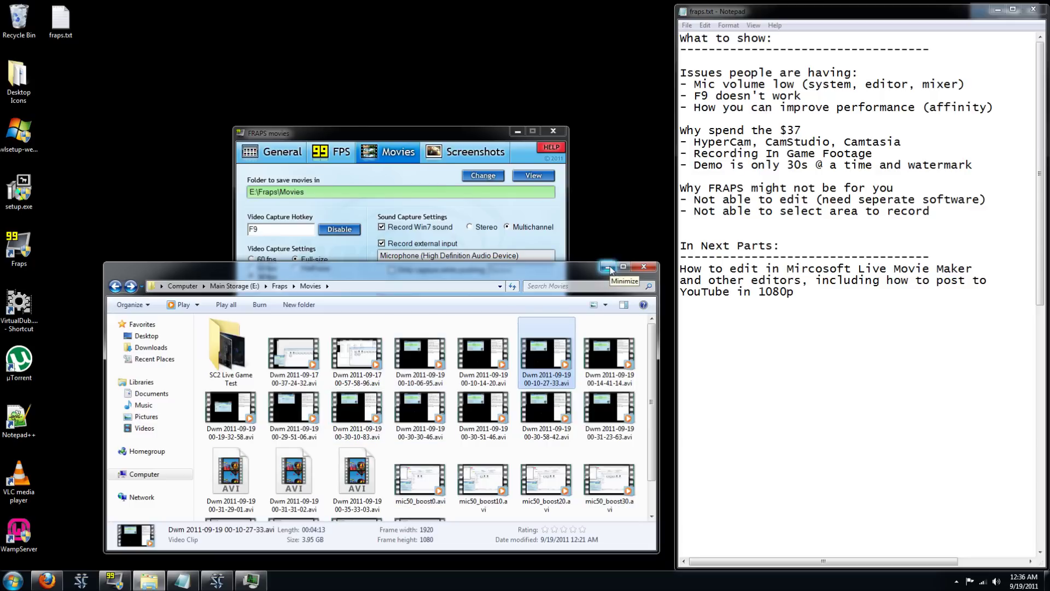
{"action": "left_click", "coordinate": [608, 267]}
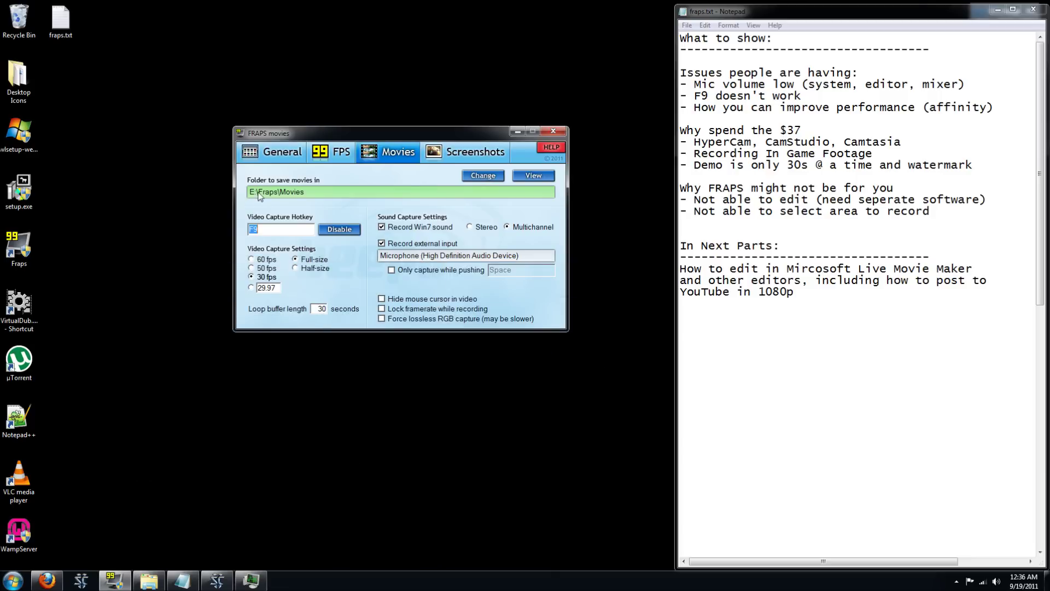
{"action": "left_click", "coordinate": [272, 154]}
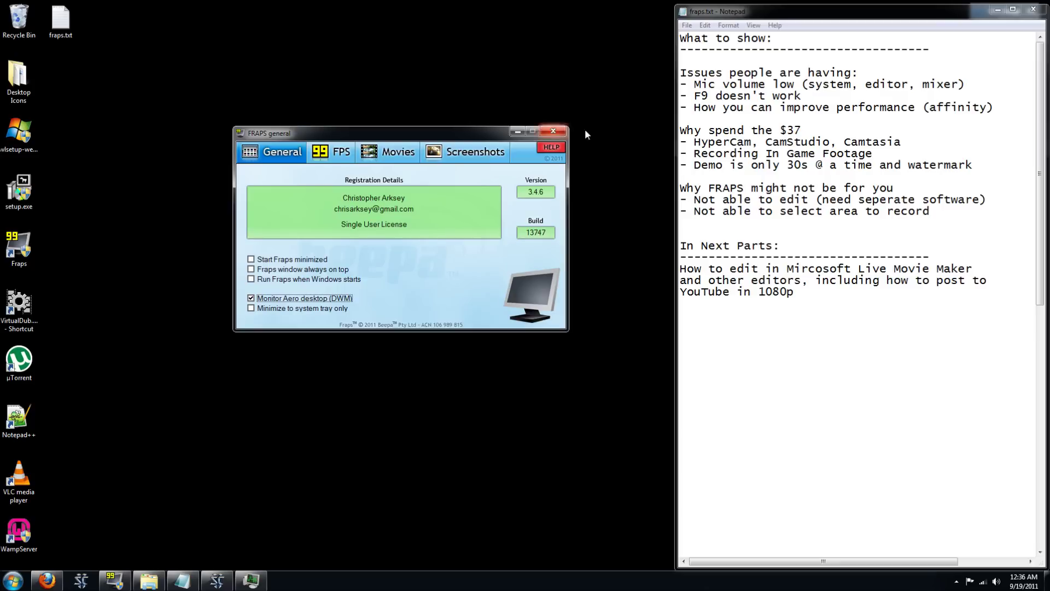
- Select the line about F9 not working in the notes
{"action": "left_click", "coordinate": [773, 96]}
{"action": "key", "text": "End"}
{"action": "key", "text": "shift+Home"}
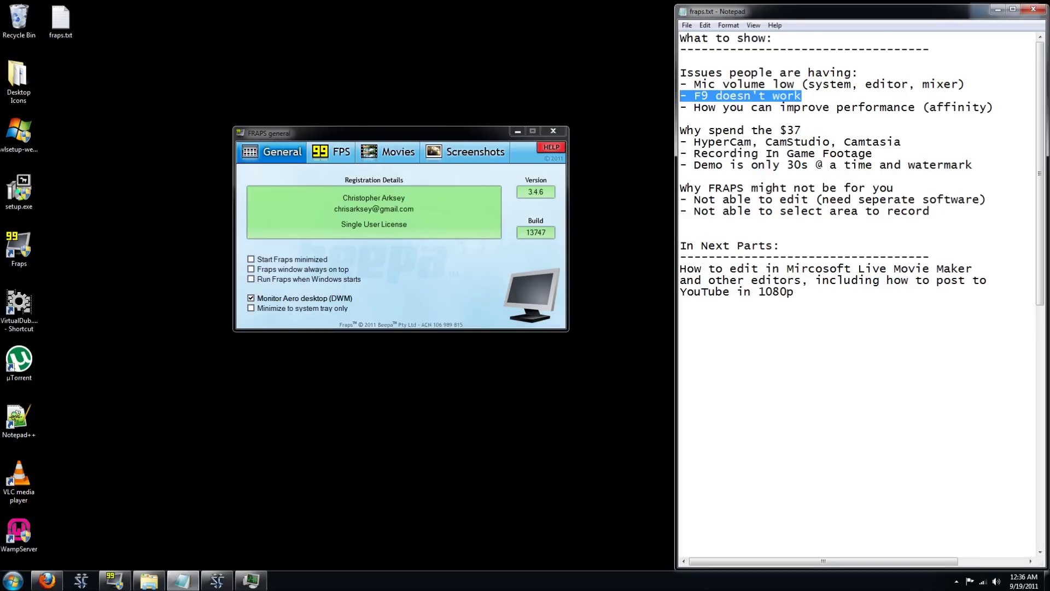
{"action": "left_click", "coordinate": [858, 107]}
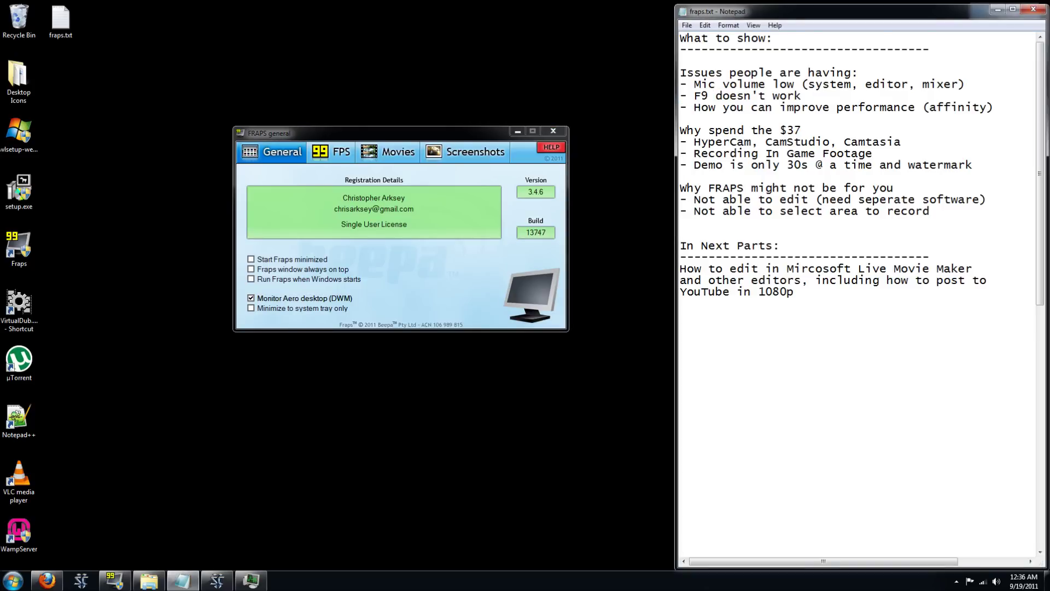
{"action": "left_click", "coordinate": [133, 388]}
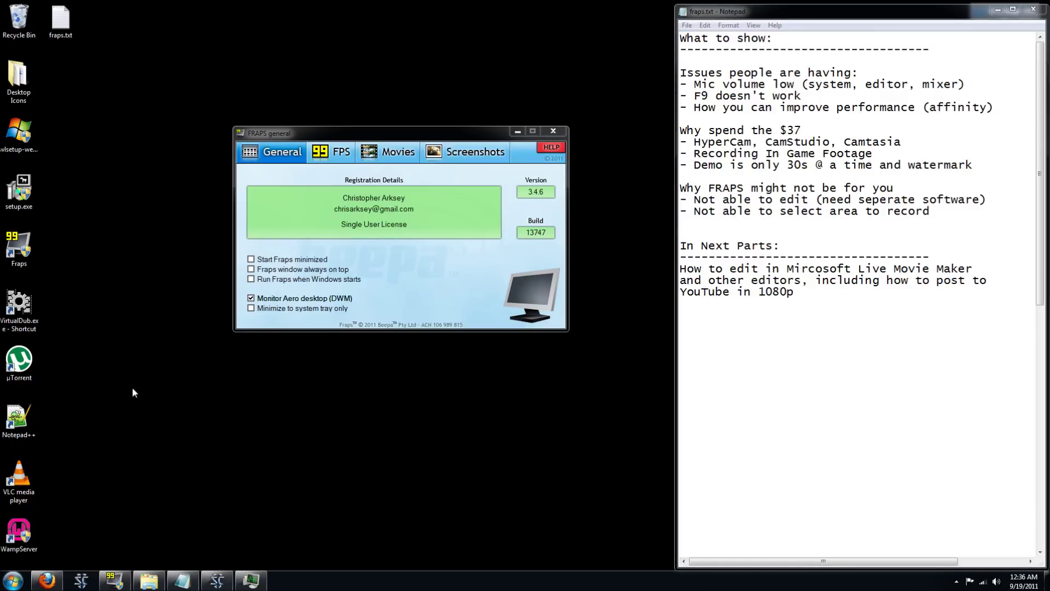
{"action": "left_click", "coordinate": [260, 582]}
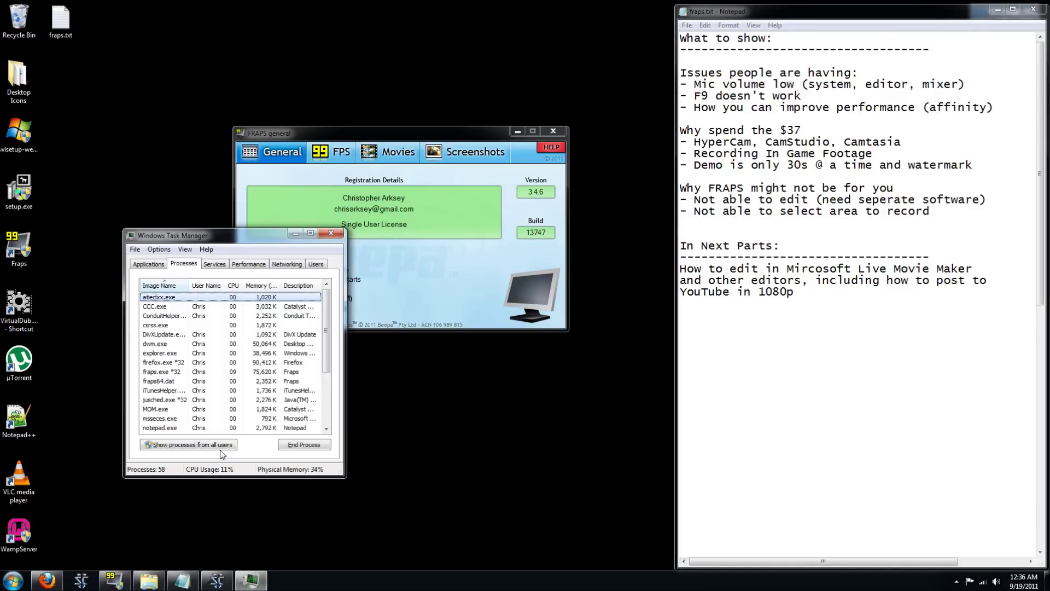
{"action": "left_click", "coordinate": [191, 446]}
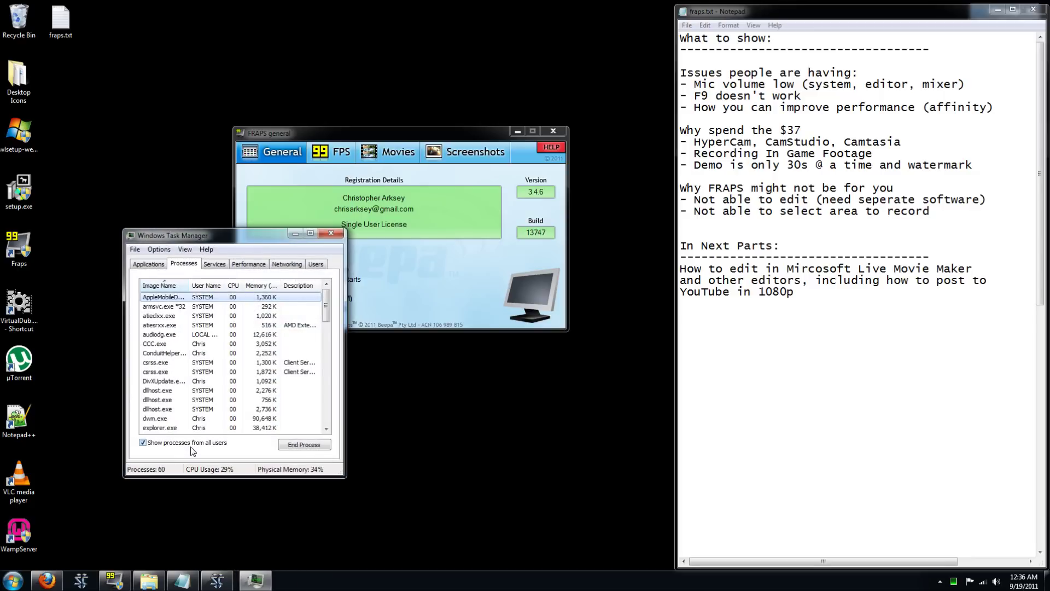
{"action": "left_click_drag", "start_coordinate": [327, 306], "coordinate": [334, 321]}
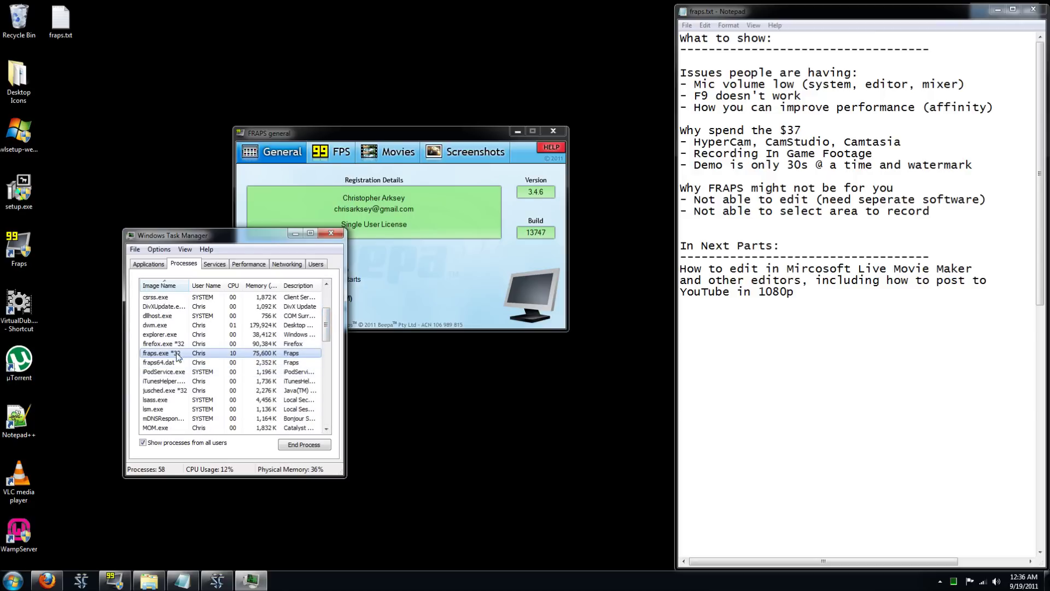
{"action": "right_click", "coordinate": [177, 353]}
{"action": "left_click", "coordinate": [214, 453]}
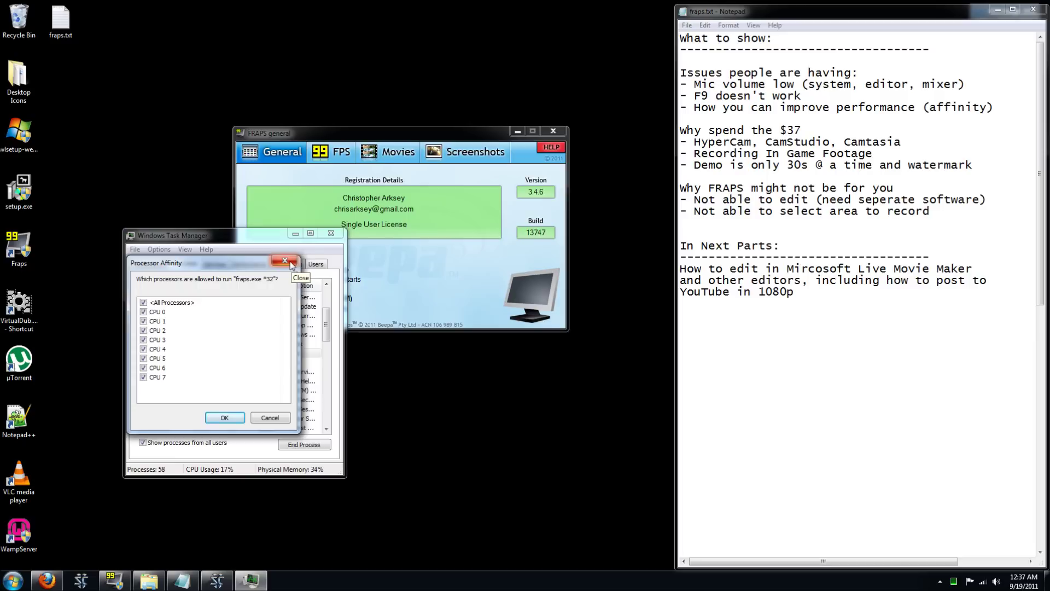
{"action": "left_click", "coordinate": [292, 264]}
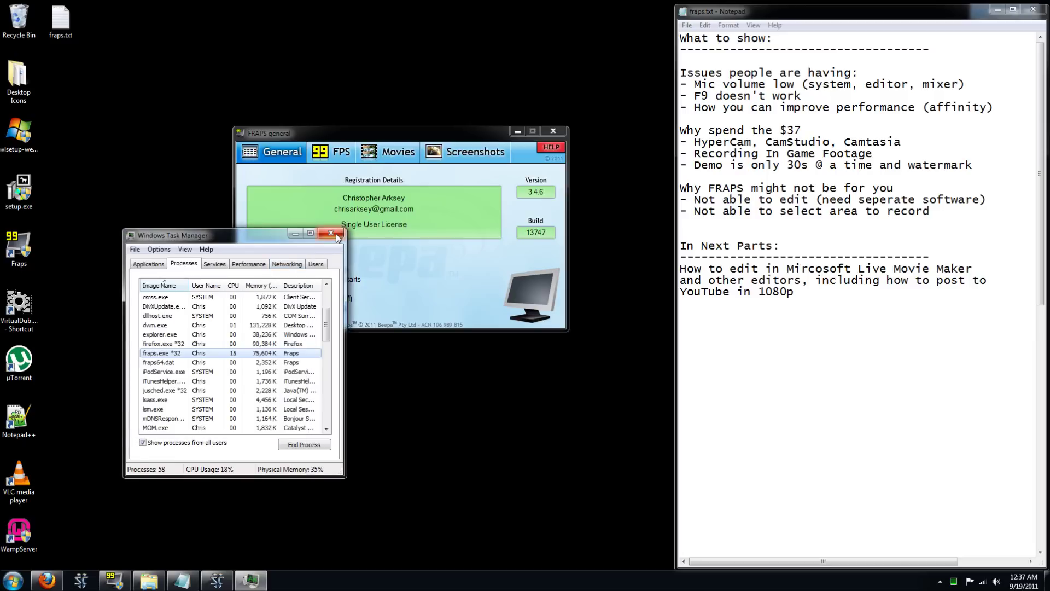
{"action": "left_click", "coordinate": [331, 233]}
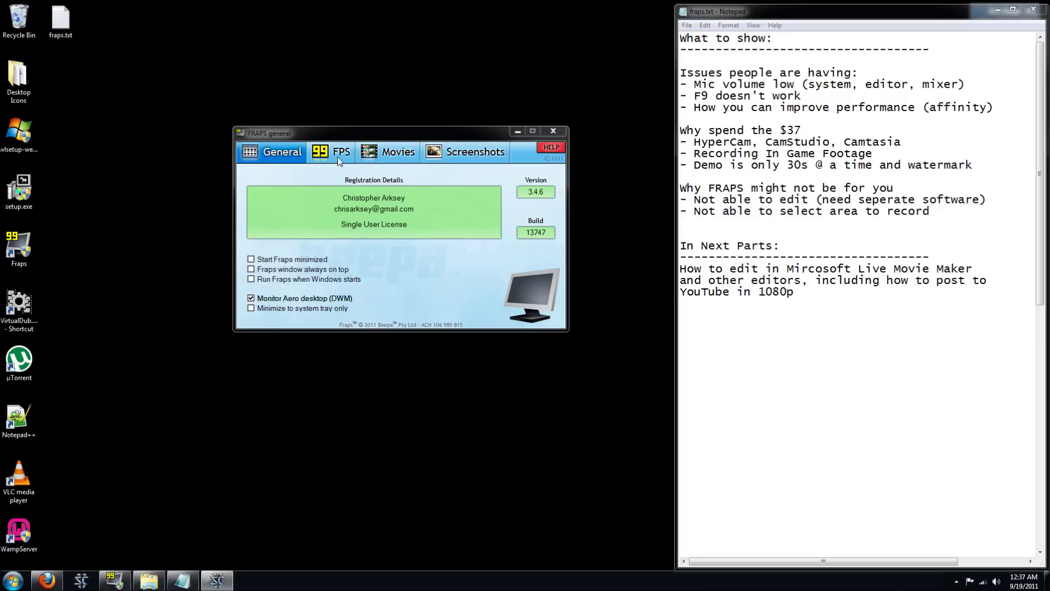
- Show the Movies settings and peek at the folder picker for E:\Fraps\Movies without changing it
{"action": "left_click", "coordinate": [380, 153]}
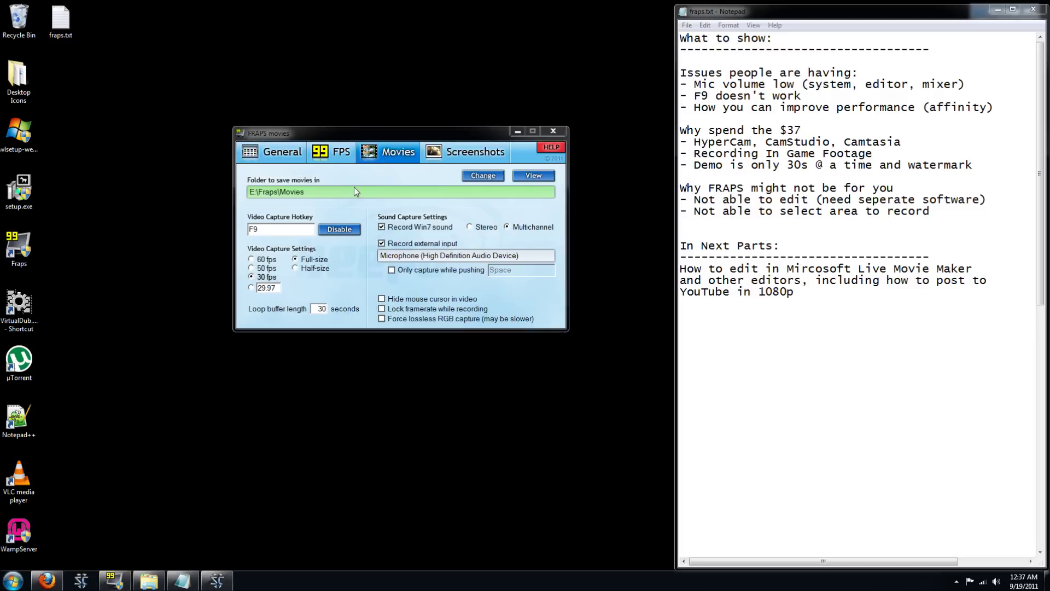
{"action": "left_click", "coordinate": [483, 175]}
{"action": "left_click", "coordinate": [600, 201]}
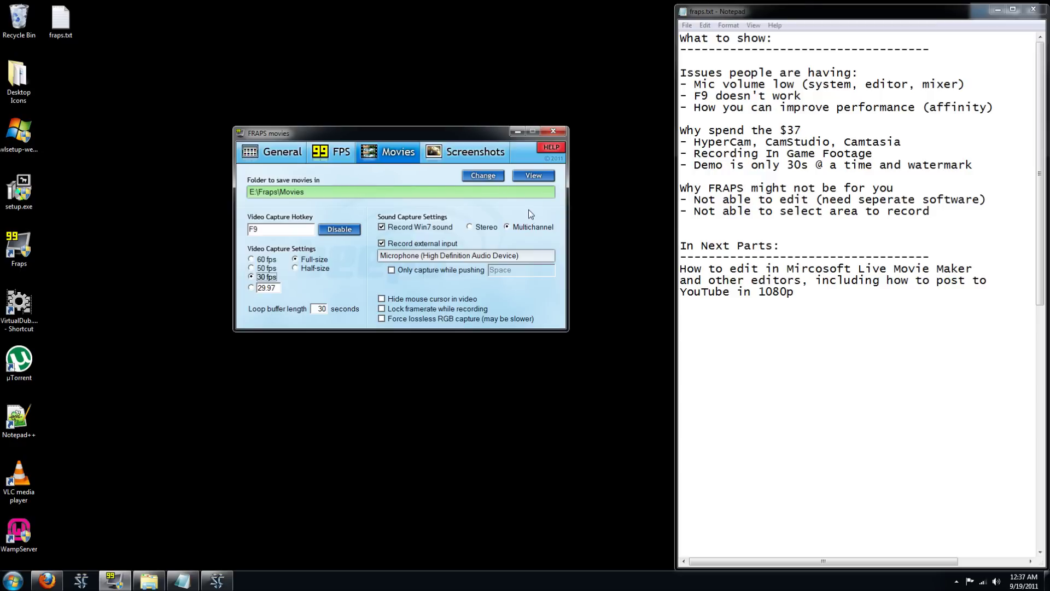
- Return to Fraps General options and shift the window further right
{"action": "left_click", "coordinate": [282, 153]}
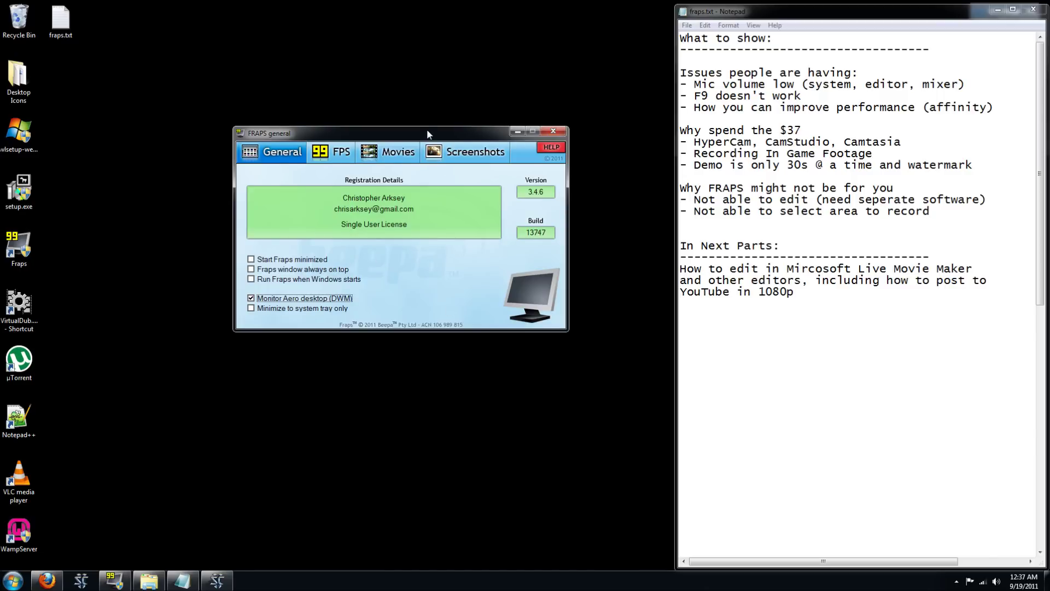
{"action": "left_click_drag", "start_coordinate": [427, 134], "coordinate": [504, 159]}
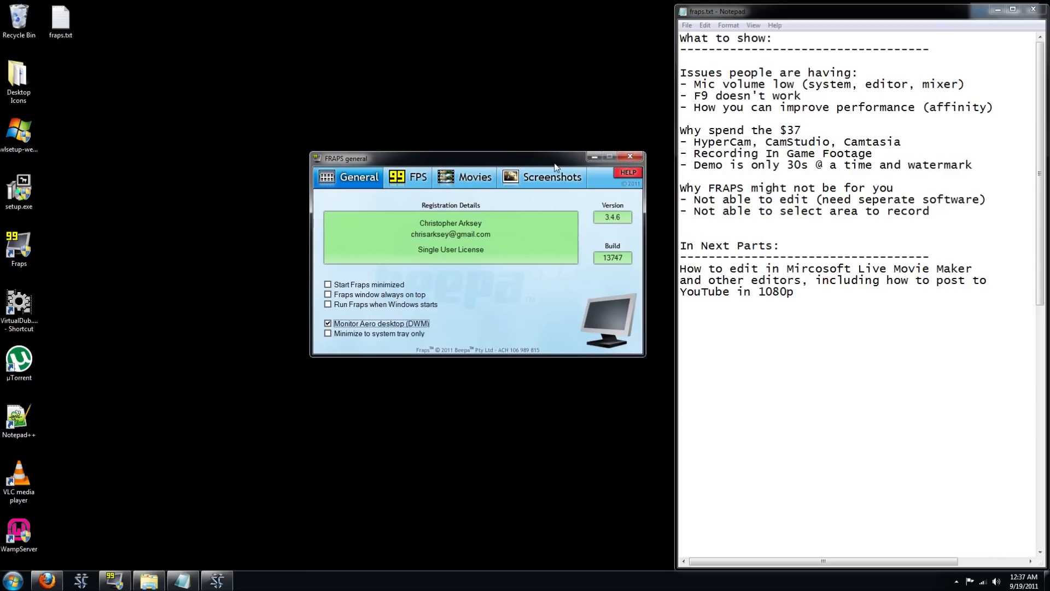
- Show Fraps FPS settings: E:\Fraps\Benchmarks folder, F11 benchmark and F12 overlay hotkeys
{"action": "left_click", "coordinate": [405, 182]}
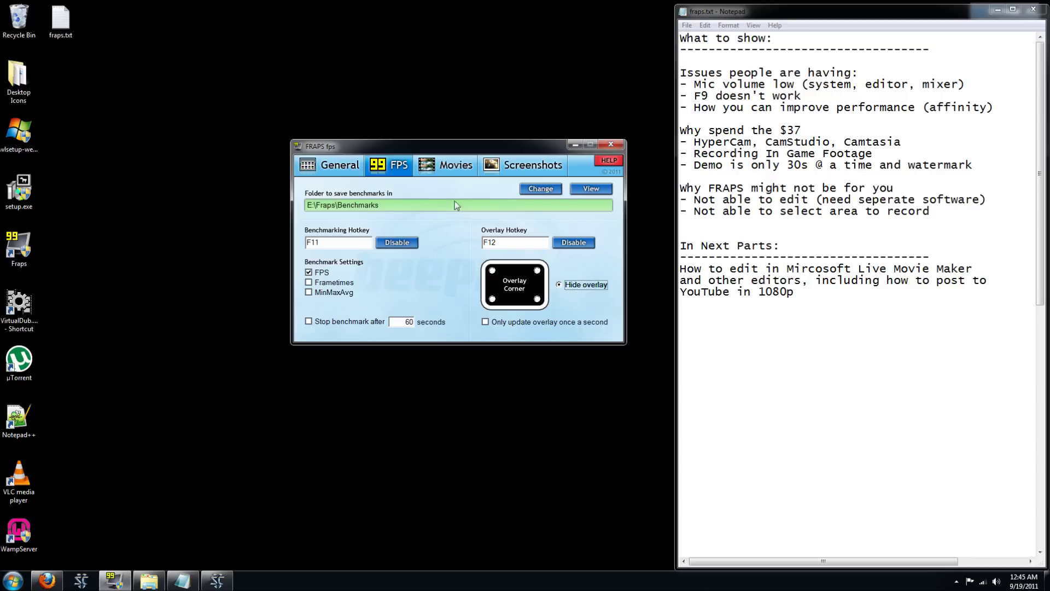
- Show the Movies settings: F9 hotkey, 30 fps full-size, Win7 sound and external microphone
{"action": "left_click", "coordinate": [447, 169]}
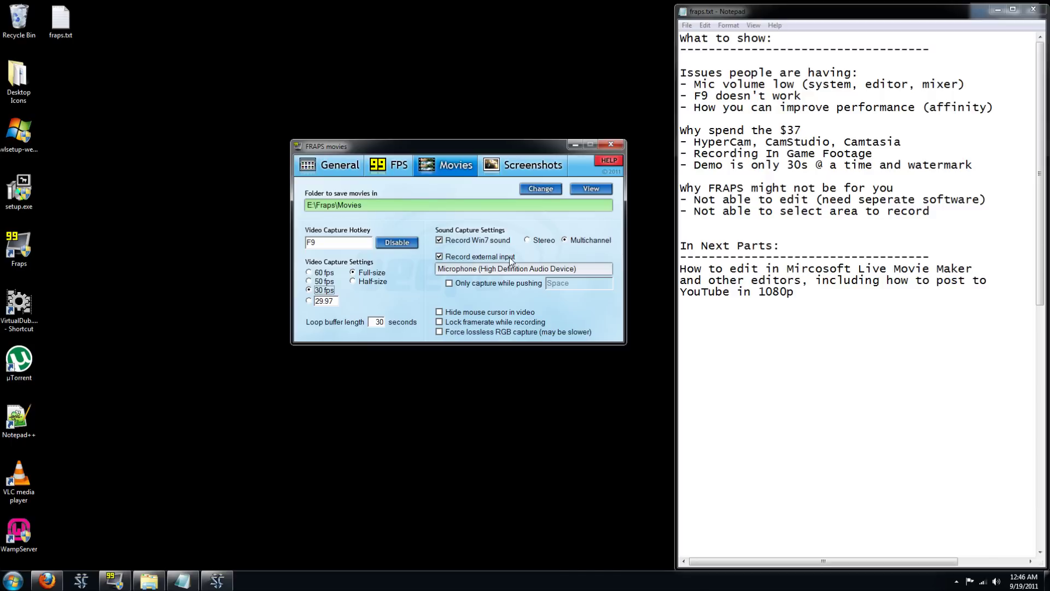
- Show the Screenshots settings: E:\Fraps\Screenshots folder, F10 hotkey, BMP format
{"action": "left_click", "coordinate": [515, 165]}
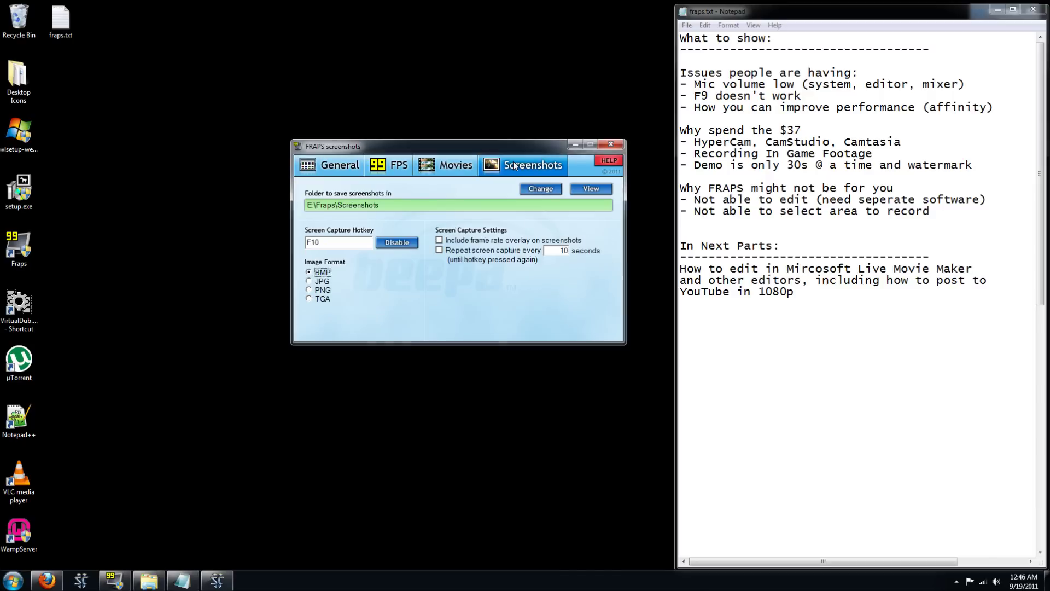